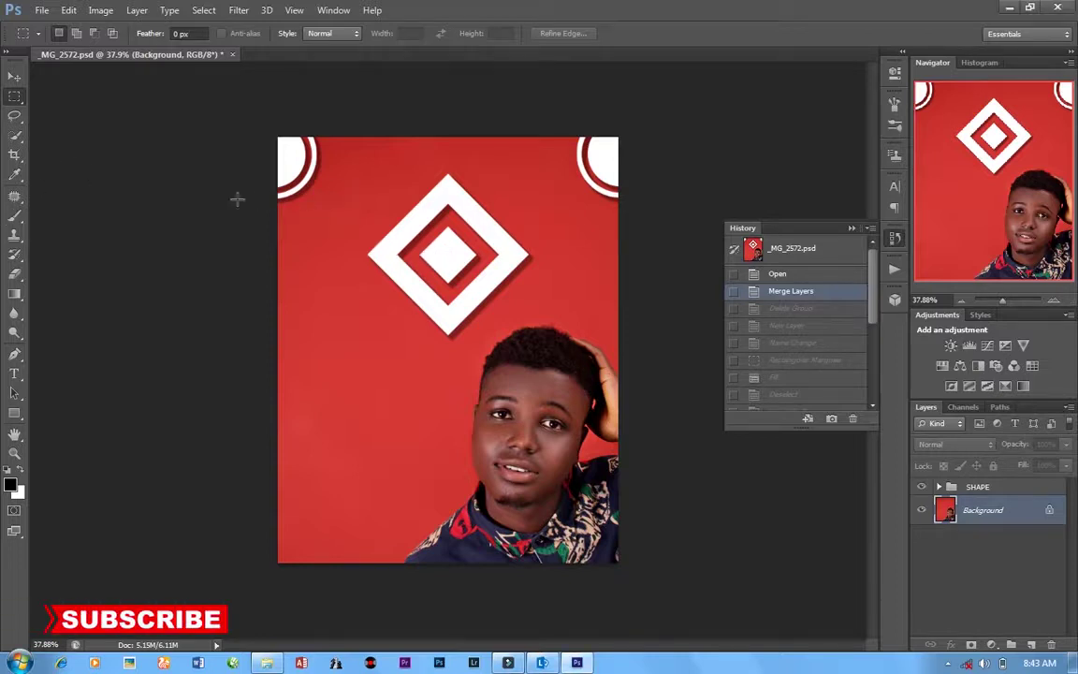
- Delete the SHAPE group together with its contents after checking the photo with and without it
{"action": "left_click", "coordinate": [14, 76]}
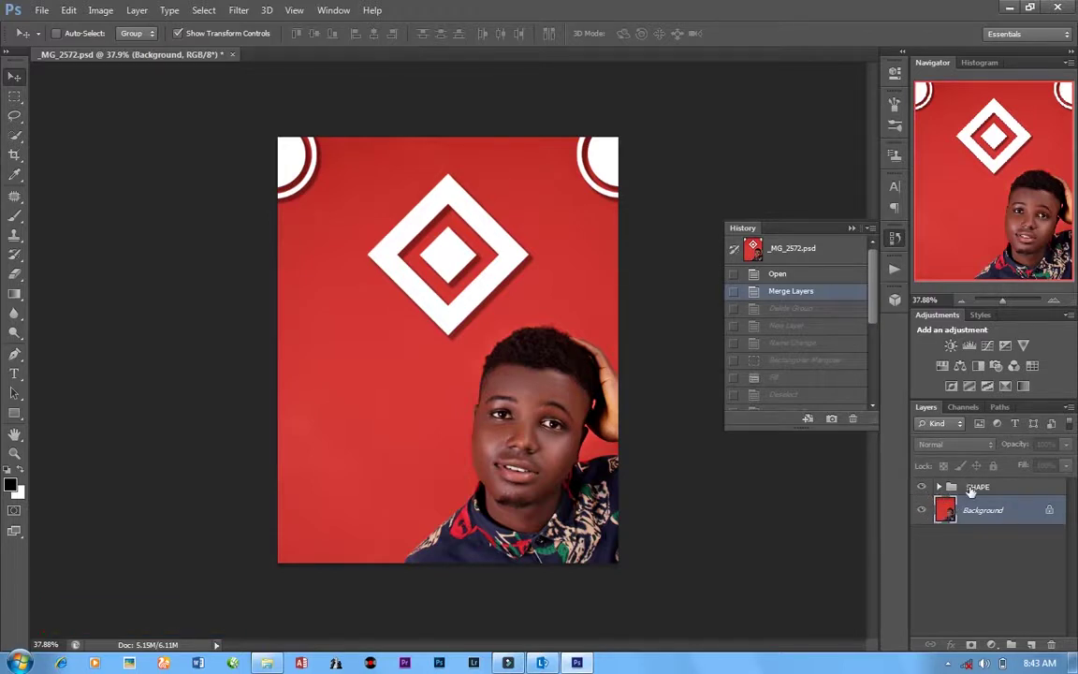
{"action": "left_click", "coordinate": [922, 488]}
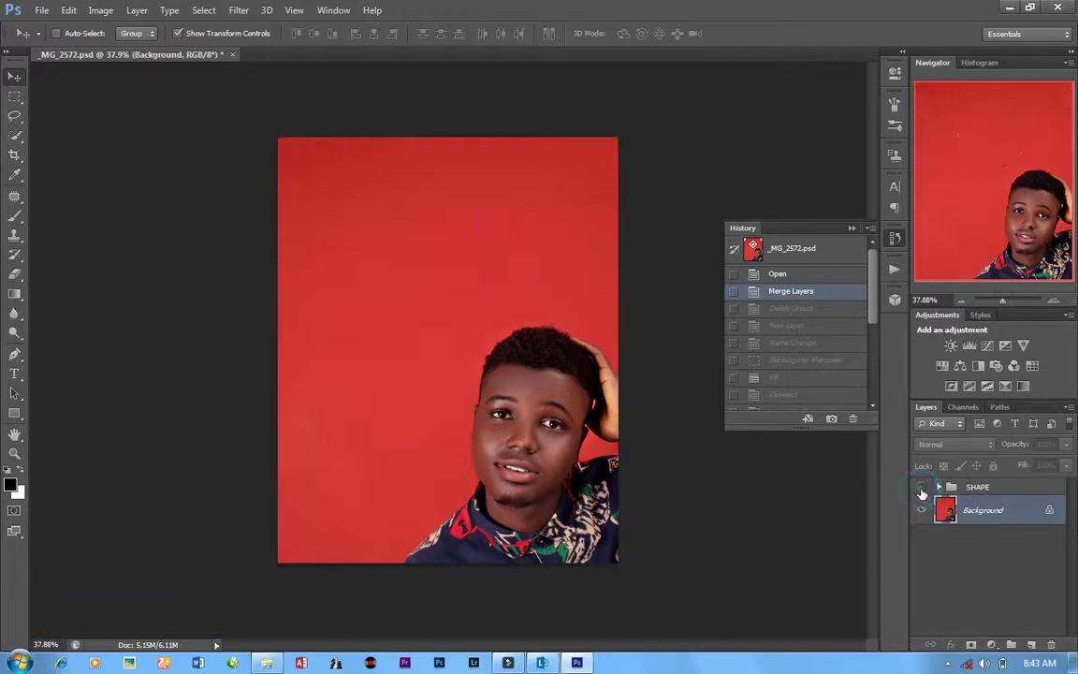
{"action": "left_click", "coordinate": [921, 487]}
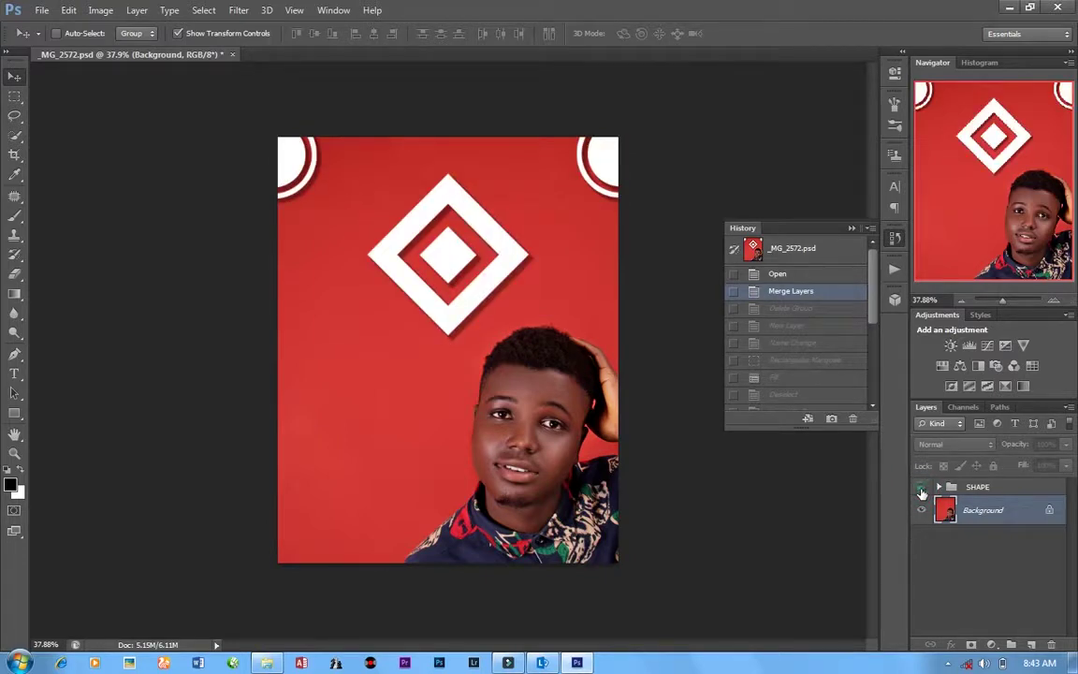
{"action": "left_click", "coordinate": [922, 488]}
{"action": "left_click", "coordinate": [922, 487]}
{"action": "left_click", "coordinate": [956, 490]}
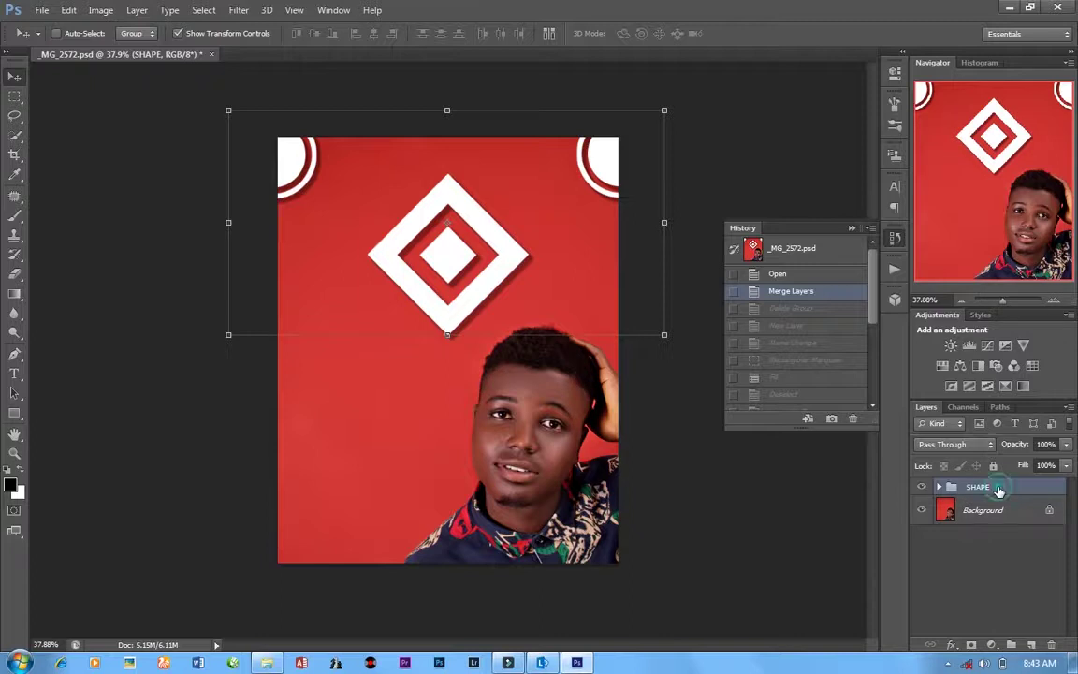
{"action": "right_click", "coordinate": [1000, 490]}
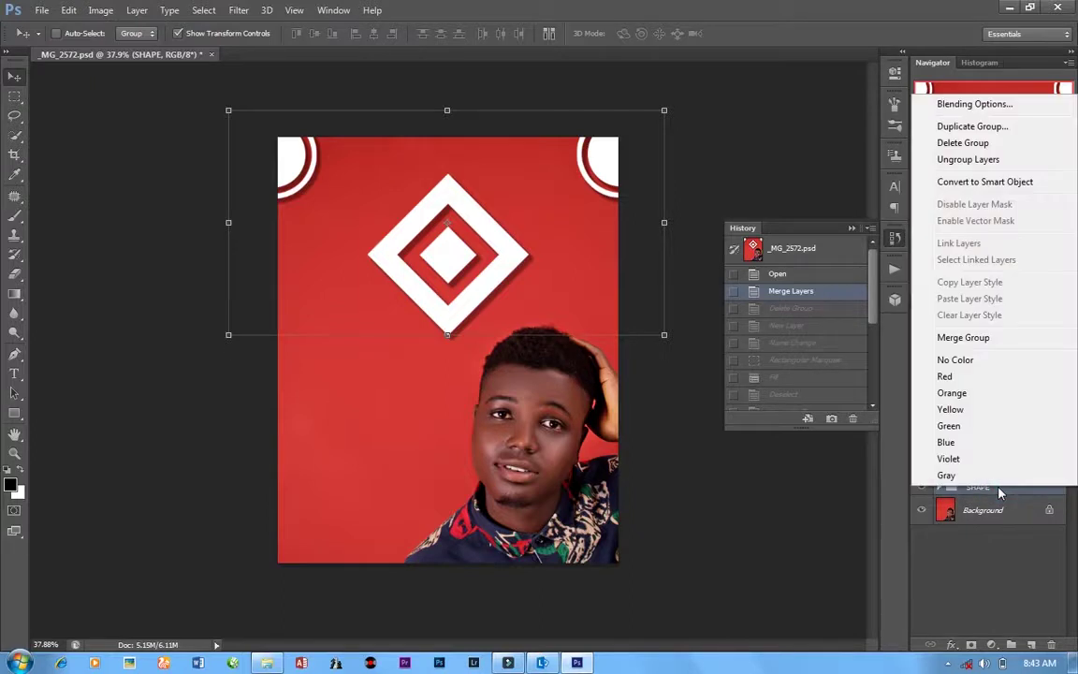
{"action": "left_click", "coordinate": [959, 142]}
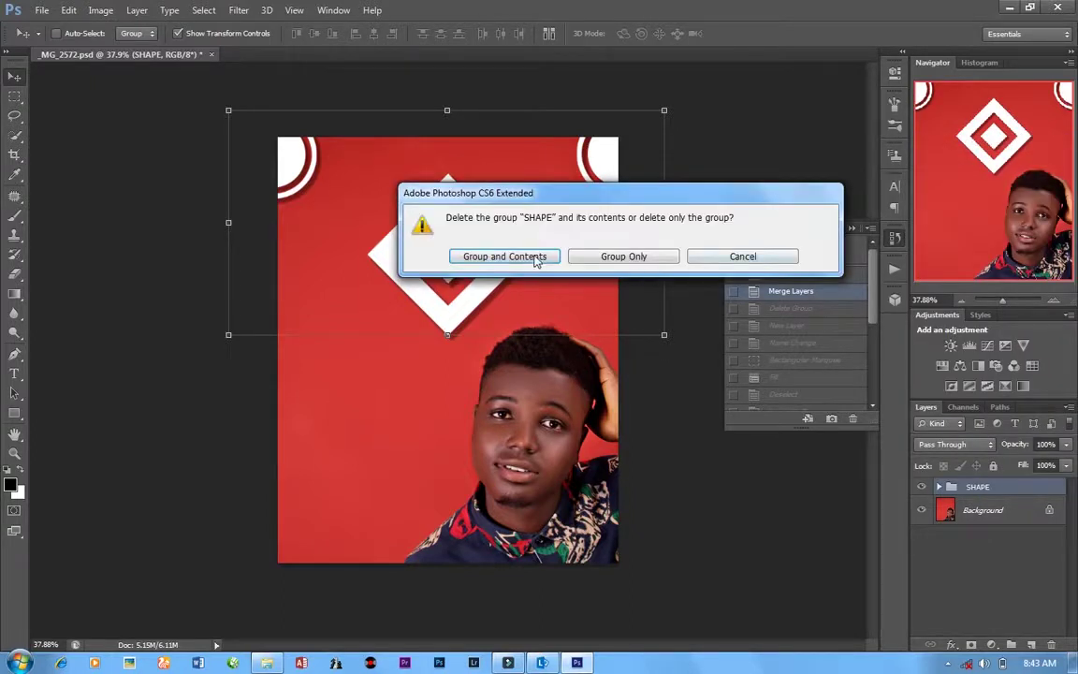
{"action": "left_click", "coordinate": [537, 260]}
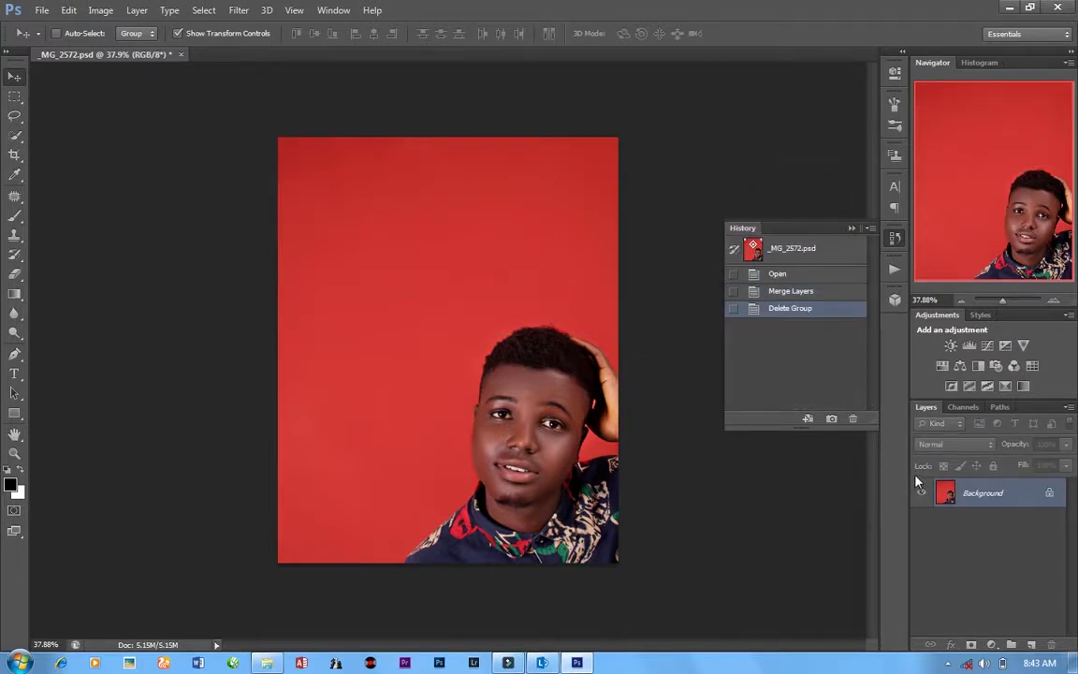
- Create a new layer above the Background and rename it sqrt
{"action": "left_click", "coordinate": [1032, 645]}
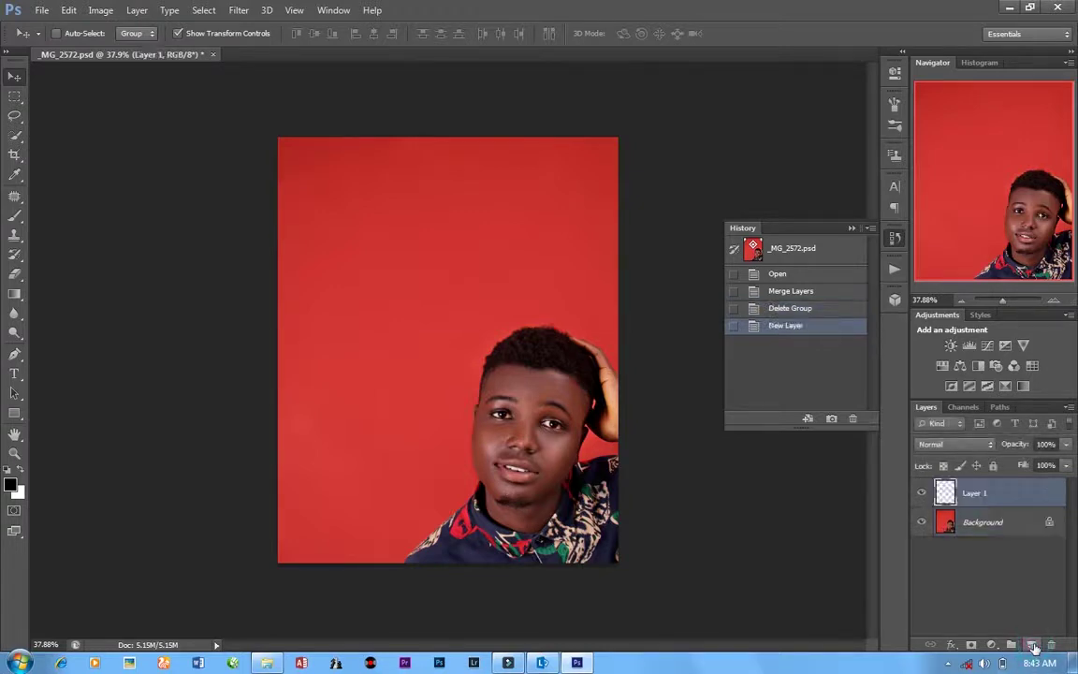
{"action": "double_click", "coordinate": [975, 493]}
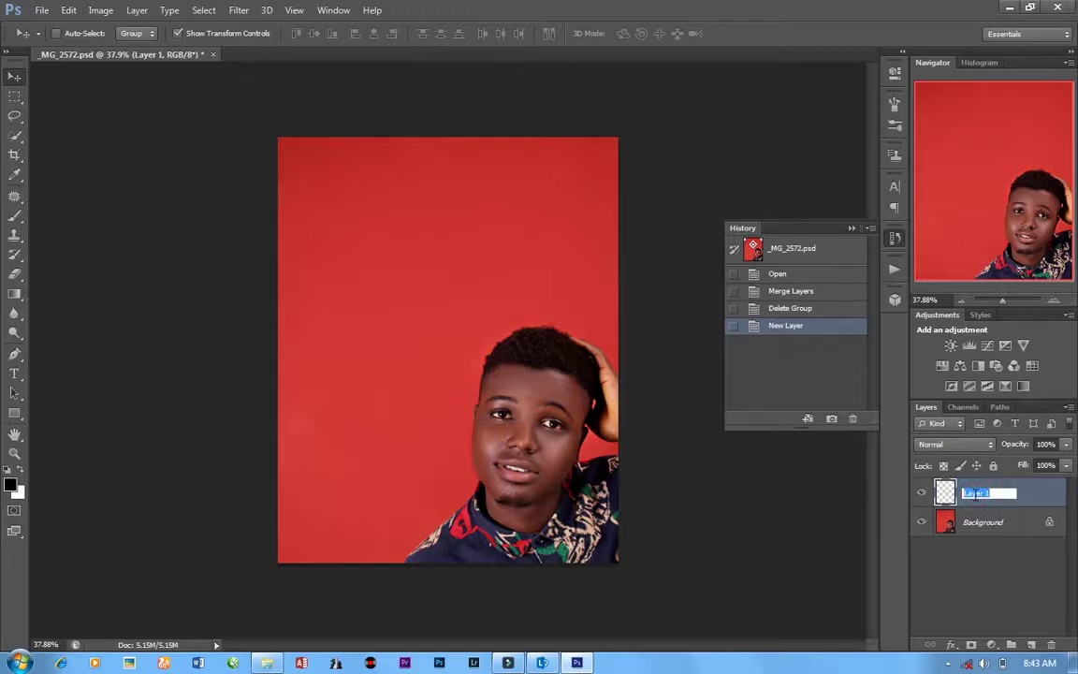
{"action": "type", "text": "d"}
{"action": "key", "text": "Return"}
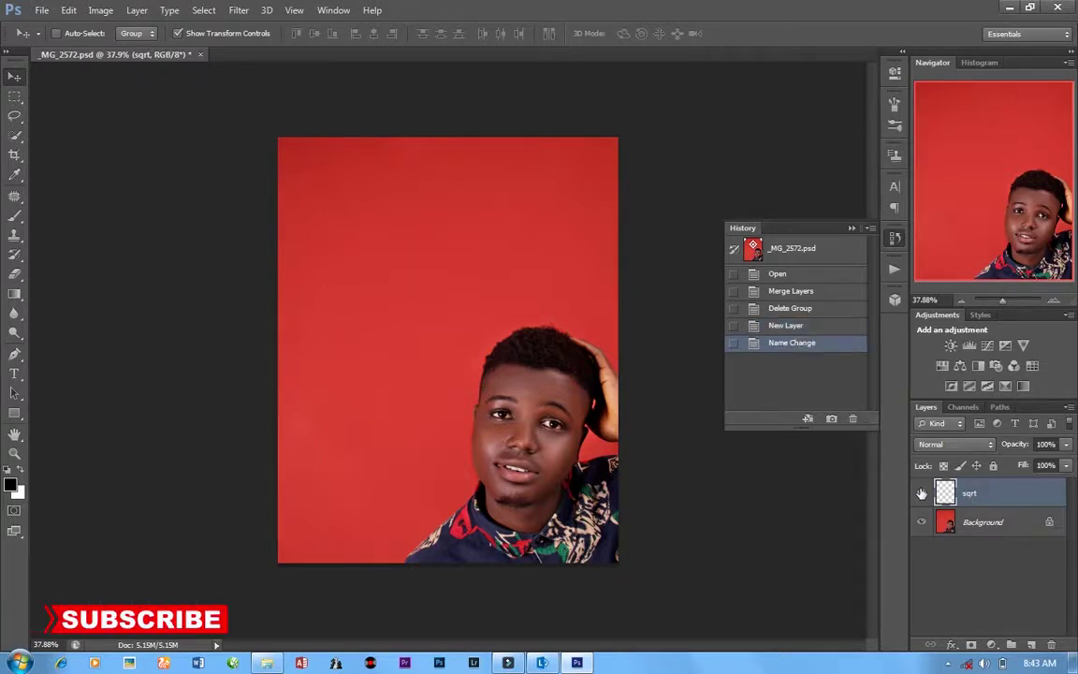
- Draw a square selection with the Rectangular Marquee tool on the red backdrop above and beside the man's head
{"action": "left_click", "coordinate": [14, 96]}
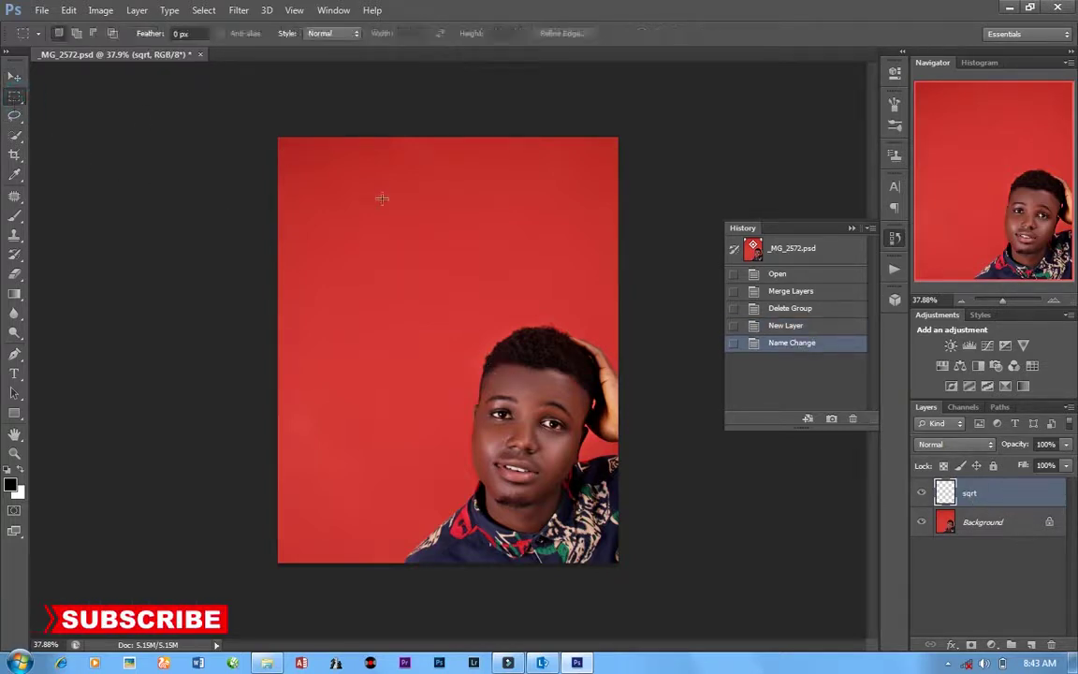
{"action": "left_click", "coordinate": [14, 99]}
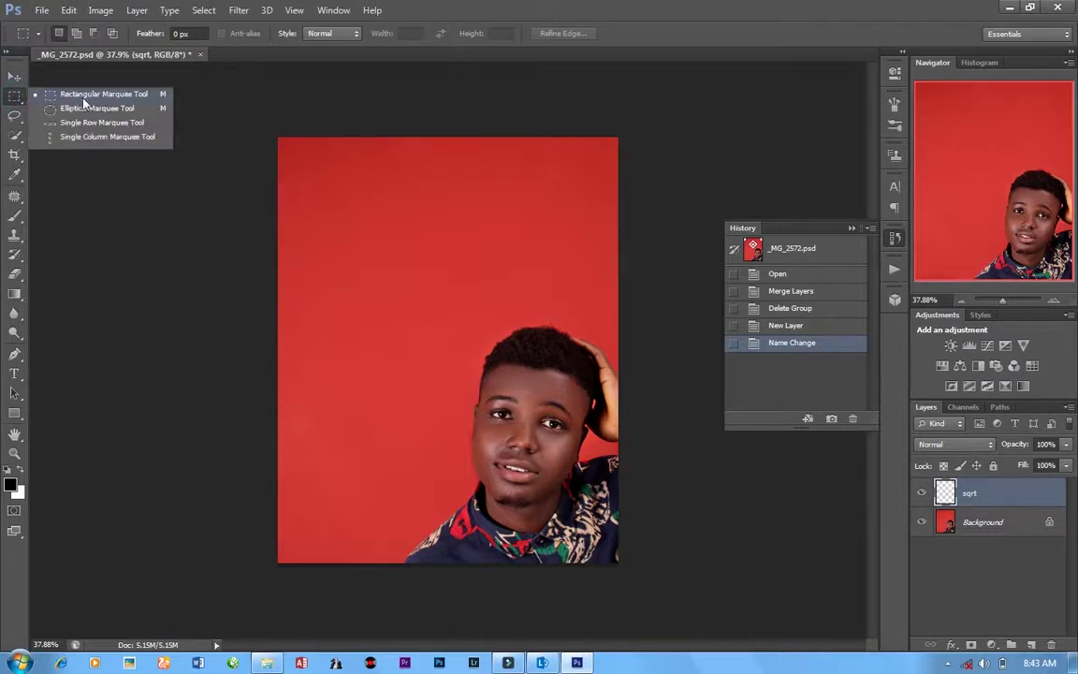
{"action": "left_click", "coordinate": [155, 99]}
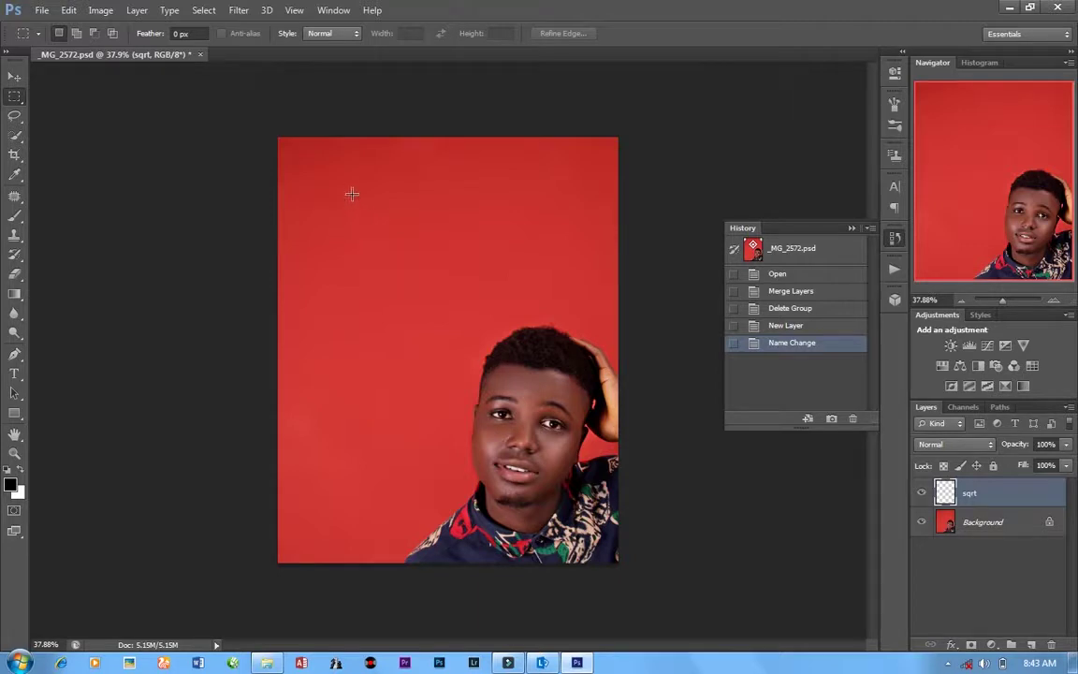
{"action": "left_click_drag", "start_coordinate": [352, 193], "coordinate": [524, 323]}
- Fill the square selection with white (ffffff) in Normal mode at 100% opacity, and deselect it
{"action": "right_click", "coordinate": [523, 173]}
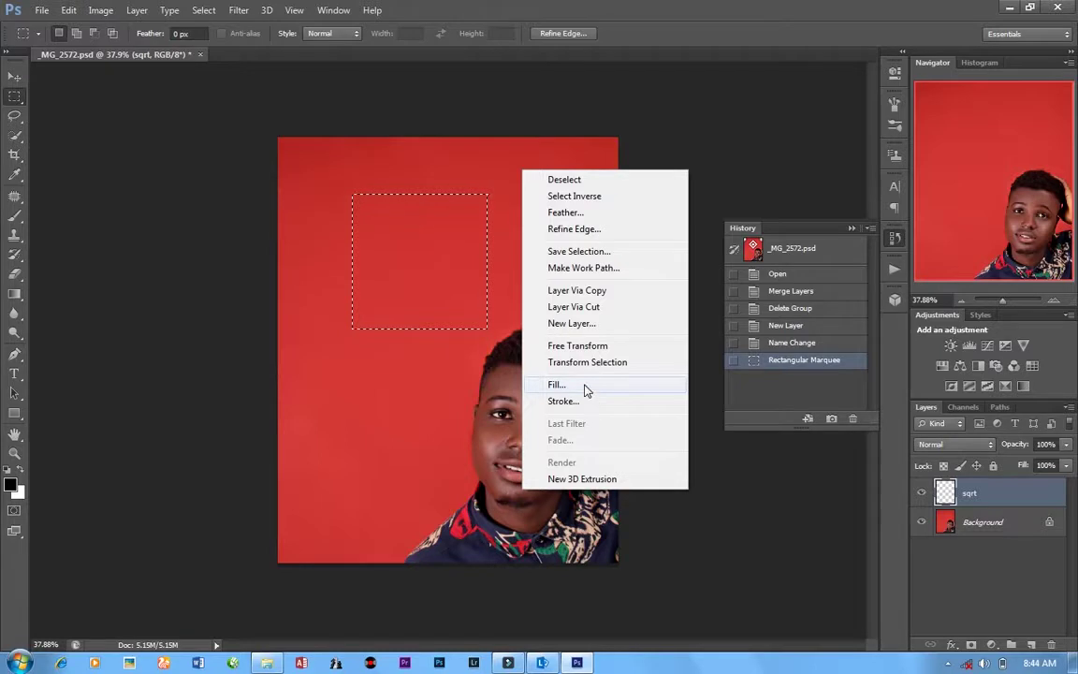
{"action": "left_click", "coordinate": [583, 383]}
{"action": "left_click", "coordinate": [570, 200]}
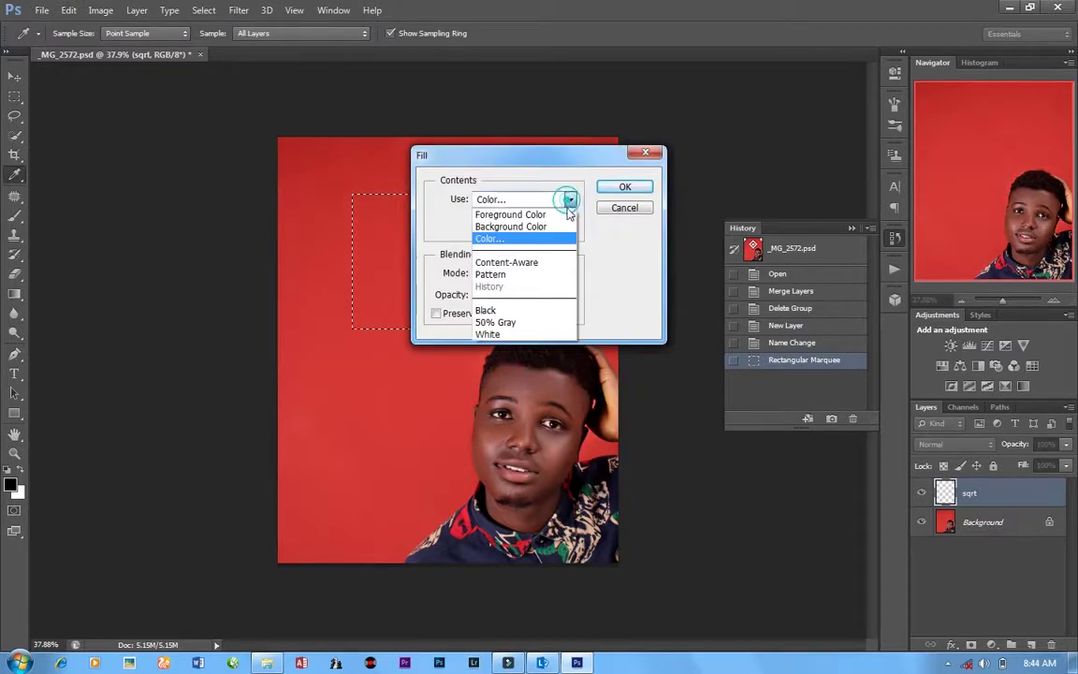
{"action": "left_click", "coordinate": [549, 240]}
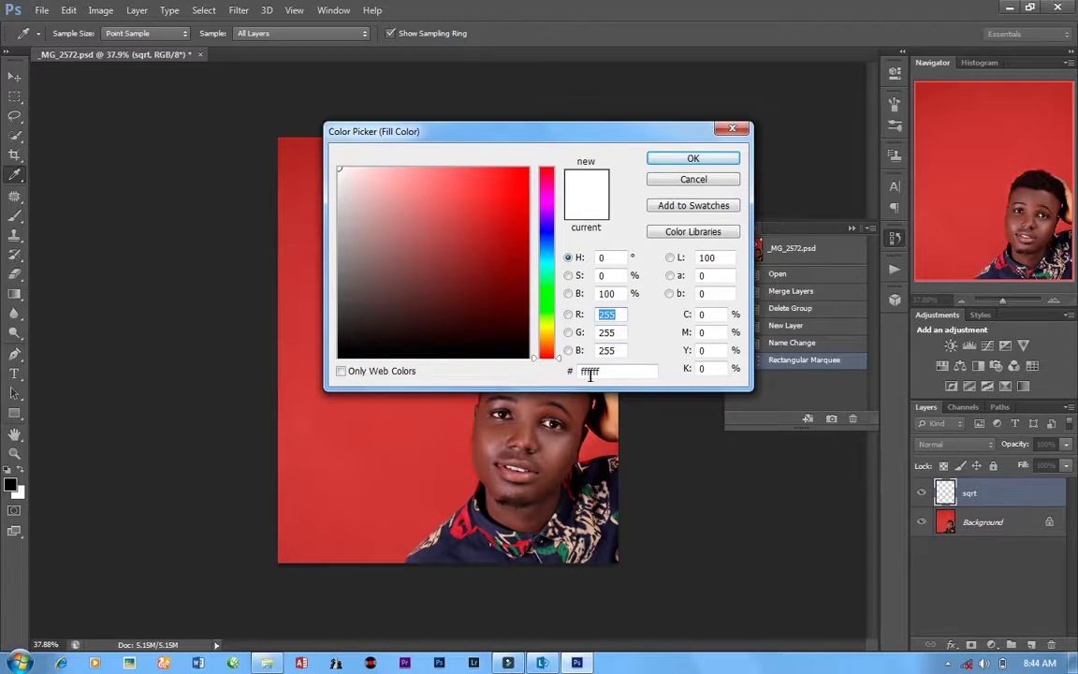
{"action": "left_click", "coordinate": [668, 161]}
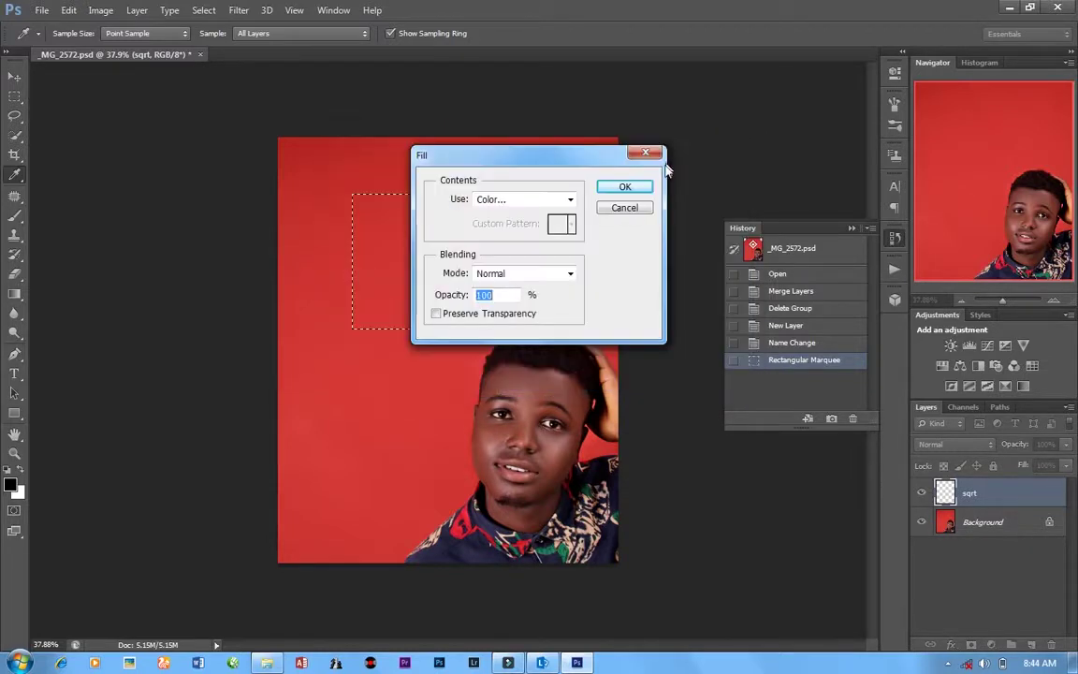
{"action": "left_click", "coordinate": [624, 188]}
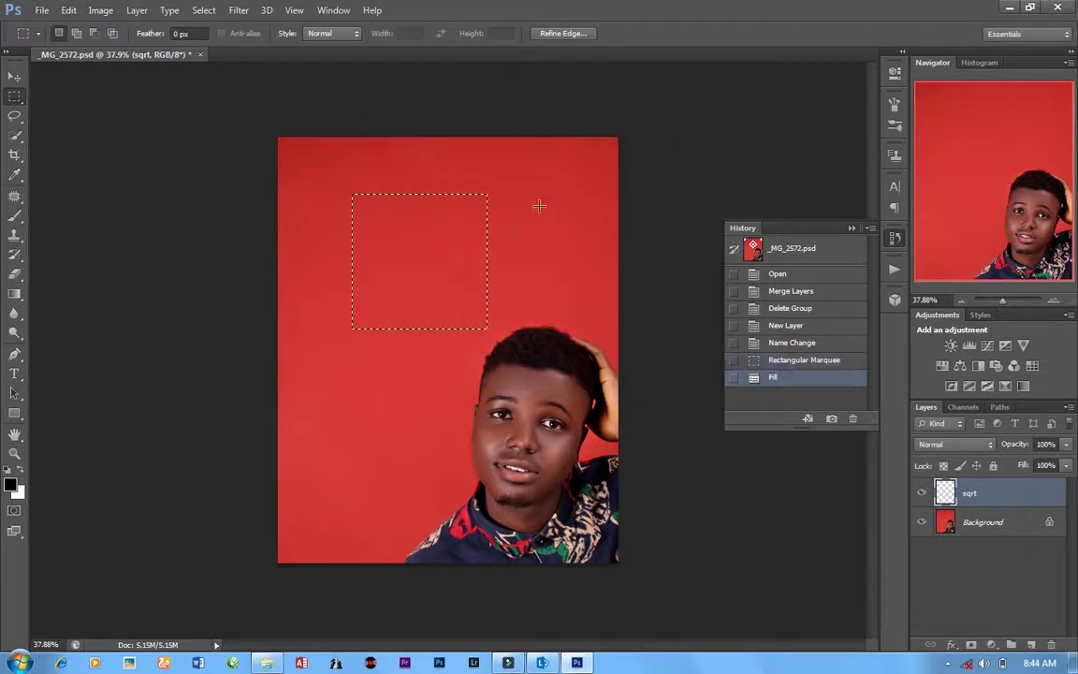
{"action": "right_click", "coordinate": [524, 177]}
{"action": "left_click", "coordinate": [547, 181]}
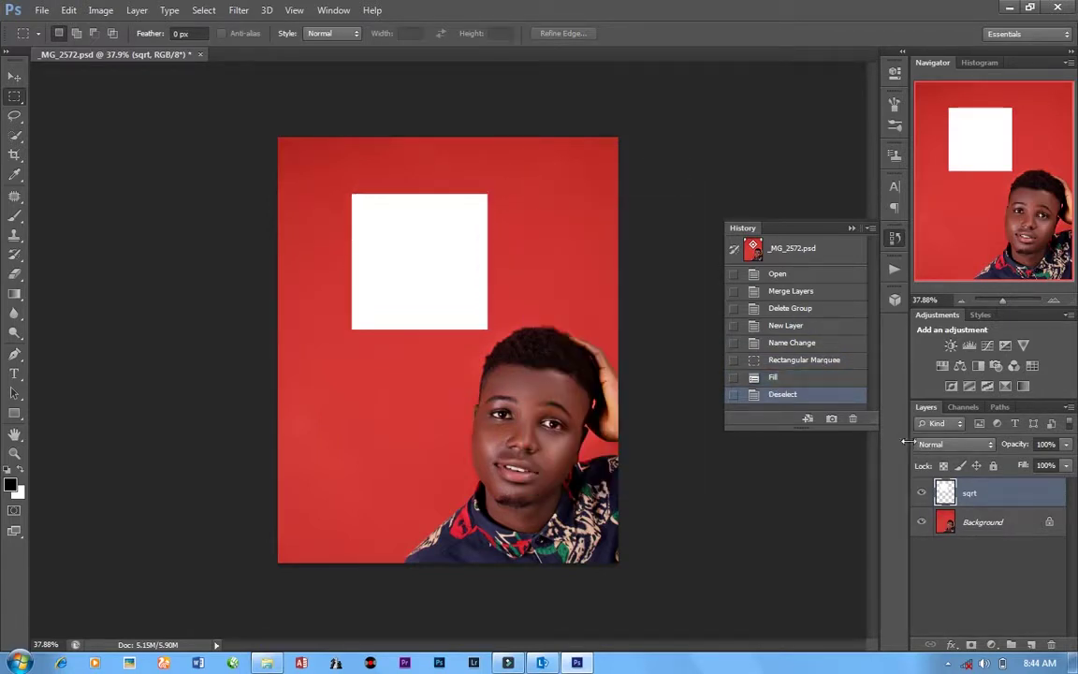
- Duplicate the sqrt layer within the same document
{"action": "right_click", "coordinate": [998, 493]}
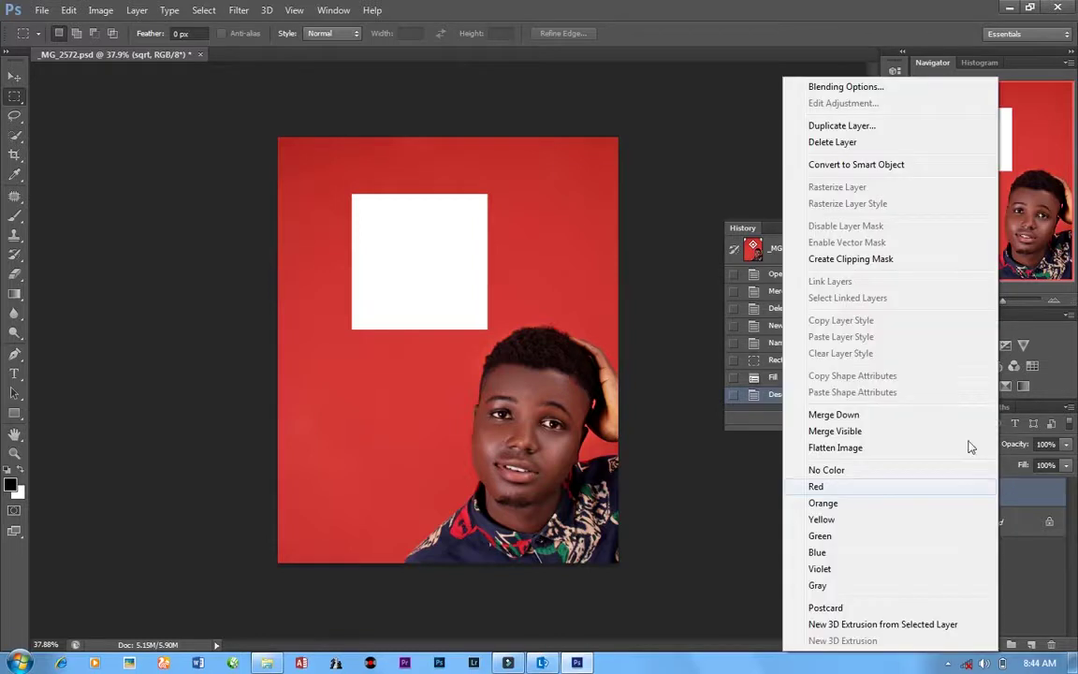
{"action": "left_click", "coordinate": [1029, 494]}
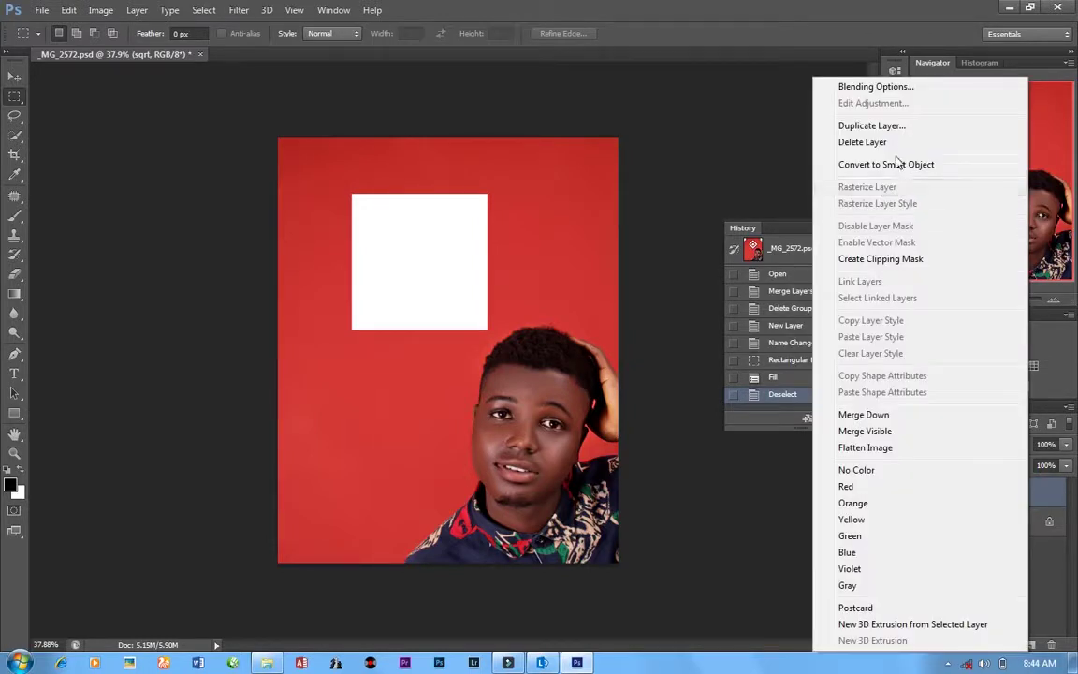
{"action": "left_click", "coordinate": [889, 126]}
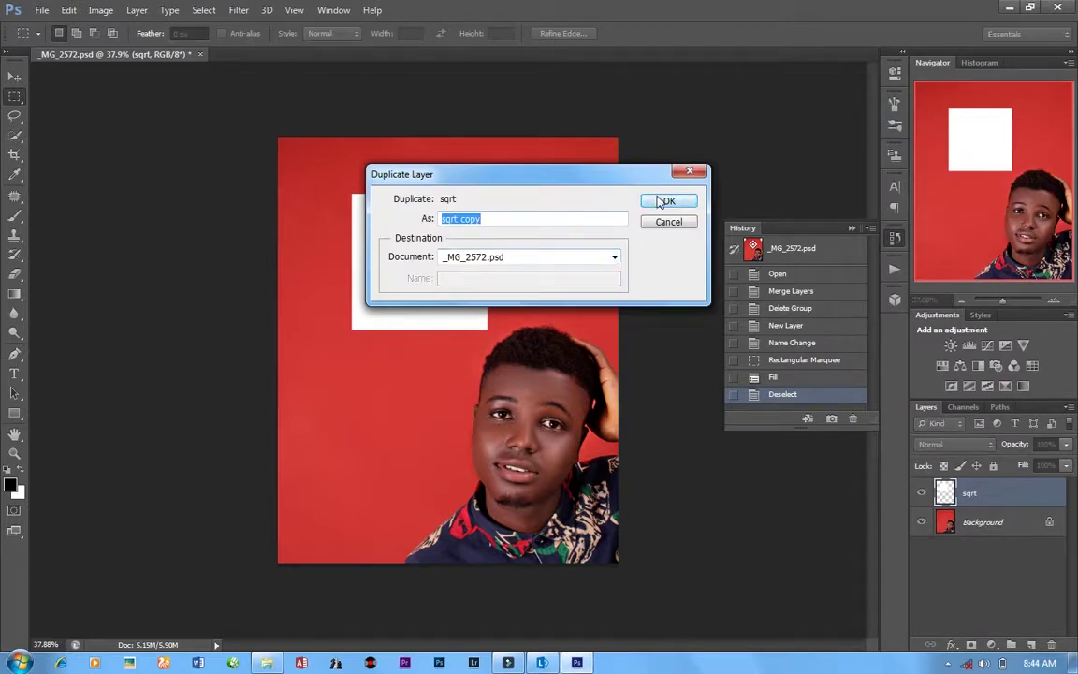
{"action": "left_click", "coordinate": [653, 198]}
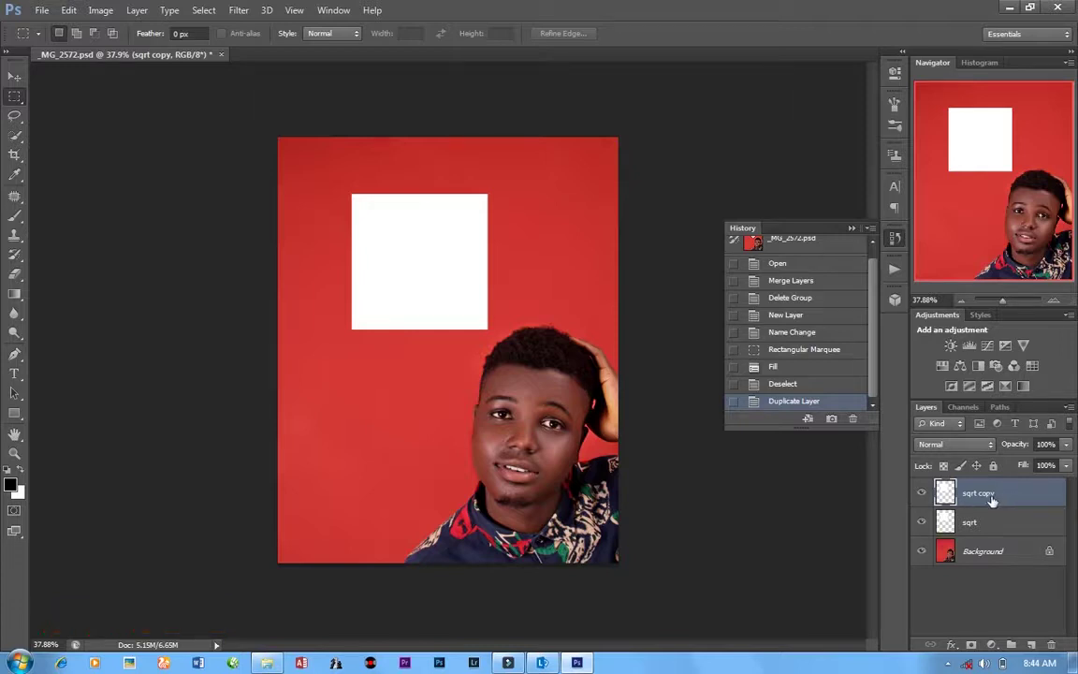
- Scale the duplicated square down proportionally around its centre to about 57% with Free Transform
{"action": "key", "text": "ctrl+t"}
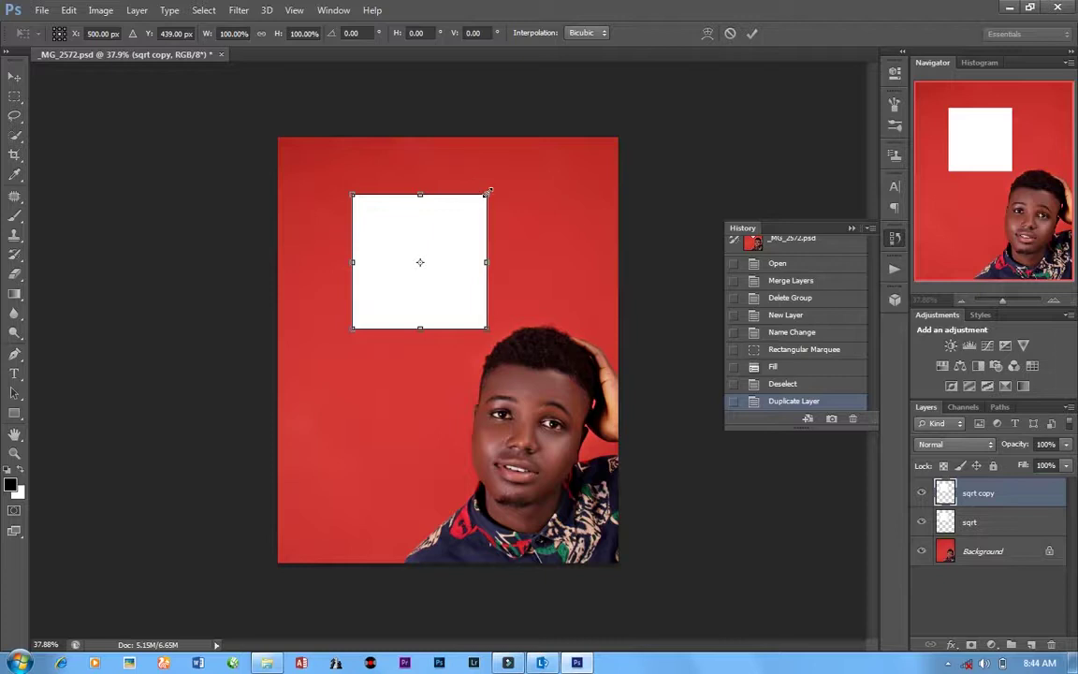
{"action": "left_click_drag", "start_coordinate": [487, 192], "coordinate": [456, 223]}
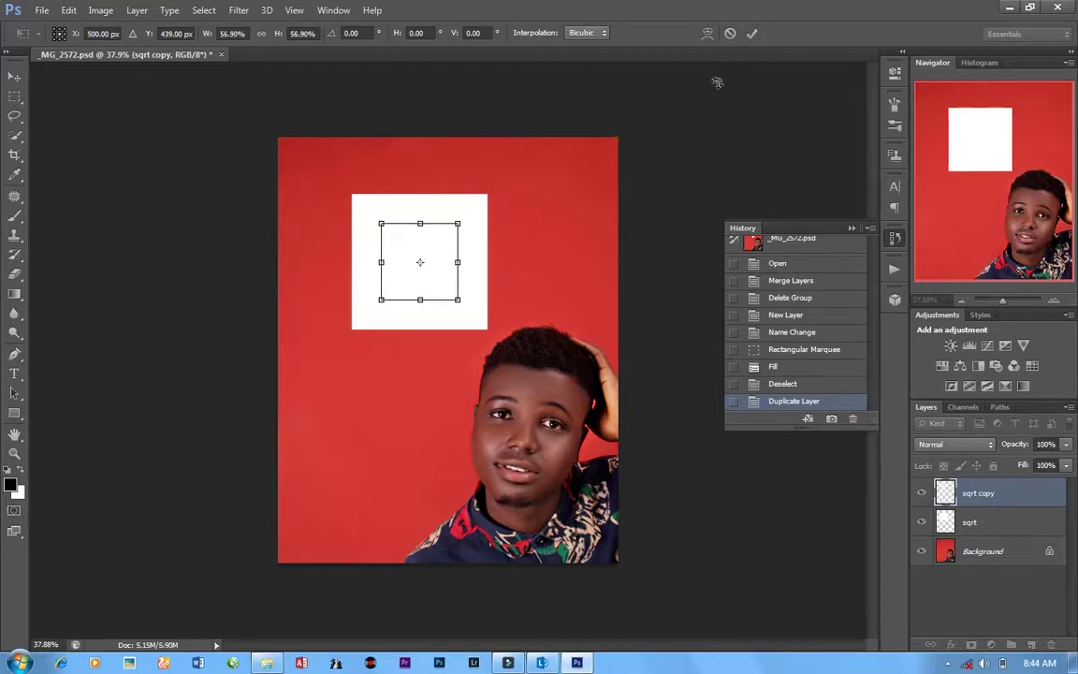
{"action": "left_click", "coordinate": [751, 34]}
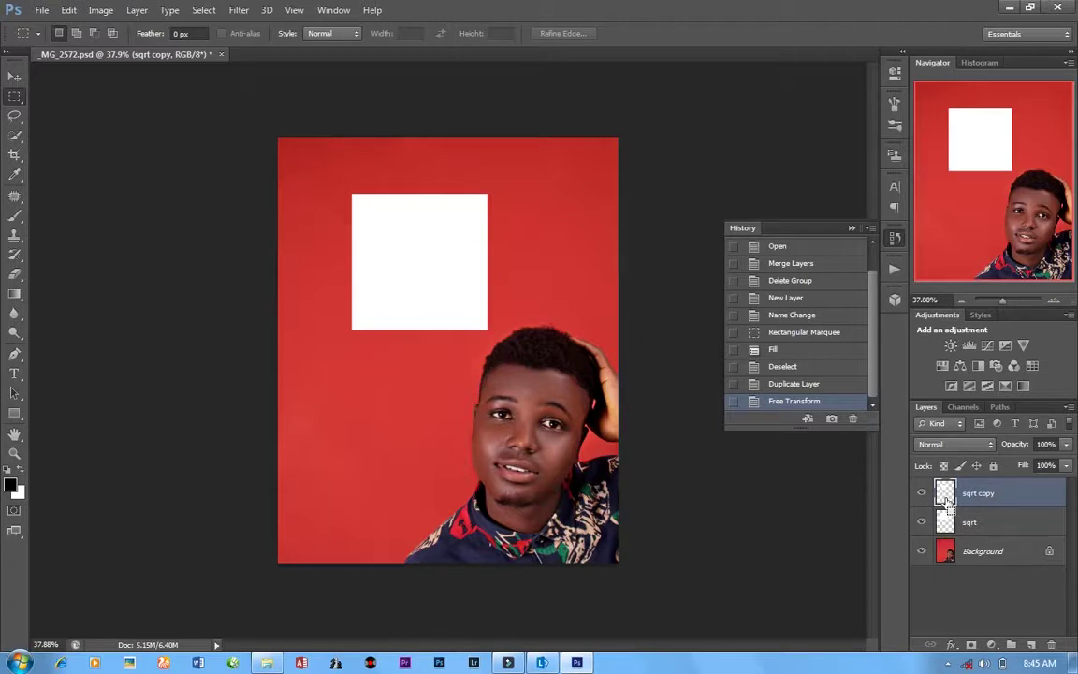
- Load the smaller square as a selection, hide its layer, and erase that area from the sqrt layer to leave a square frame
{"action": "left_click", "coordinate": [947, 499], "text": "ctrl"}
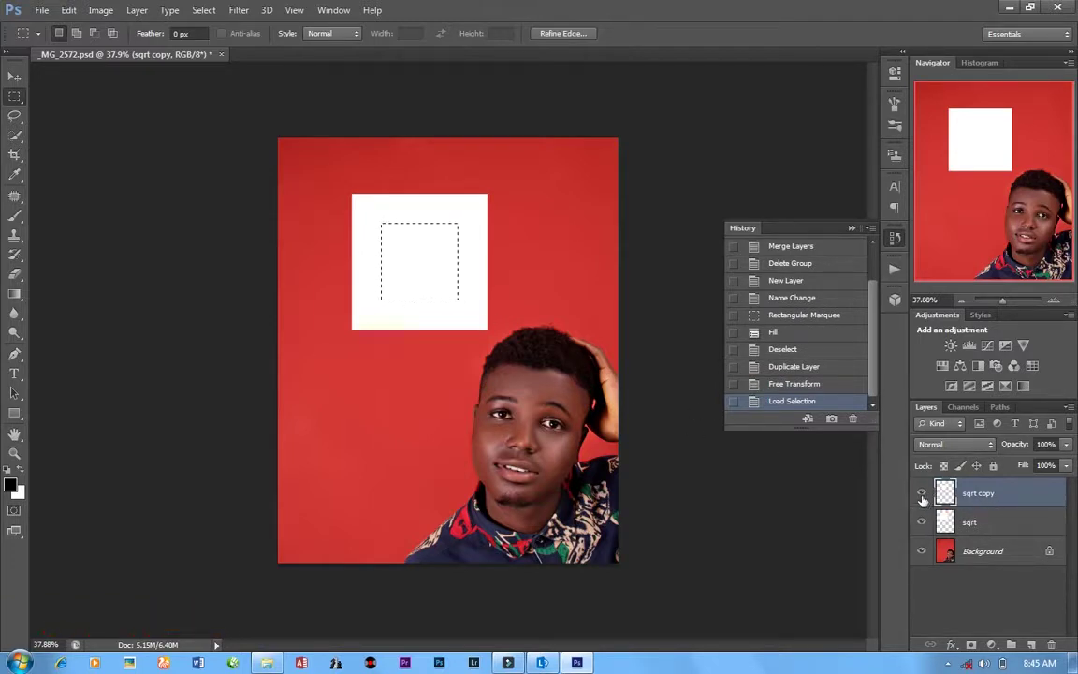
{"action": "left_click", "coordinate": [921, 493]}
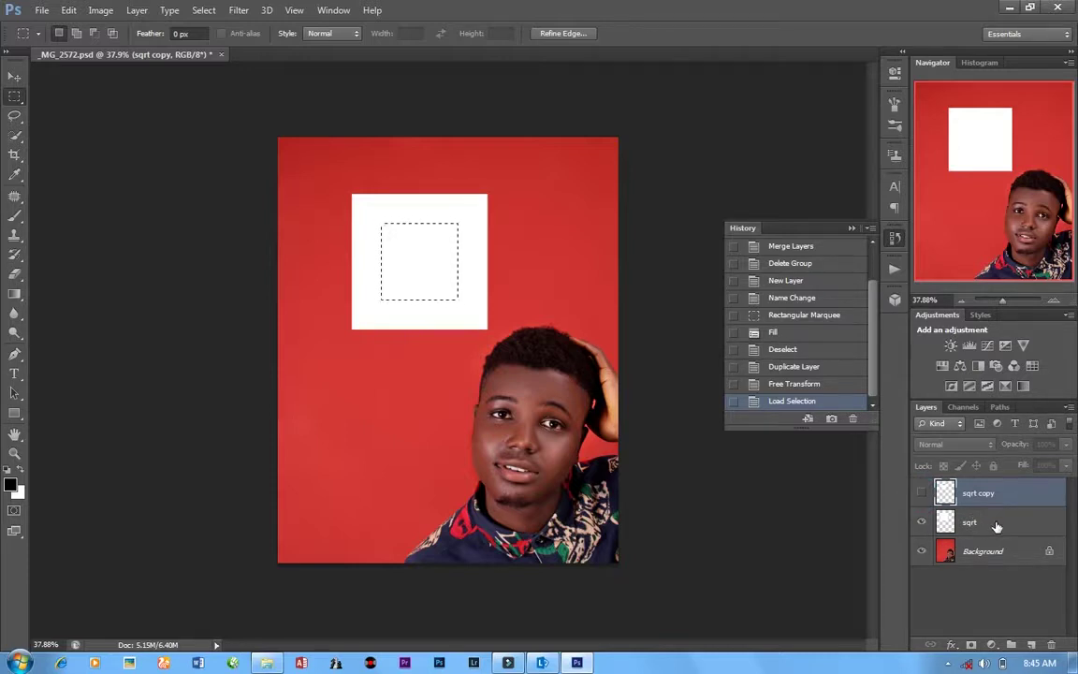
{"action": "left_click", "coordinate": [995, 523]}
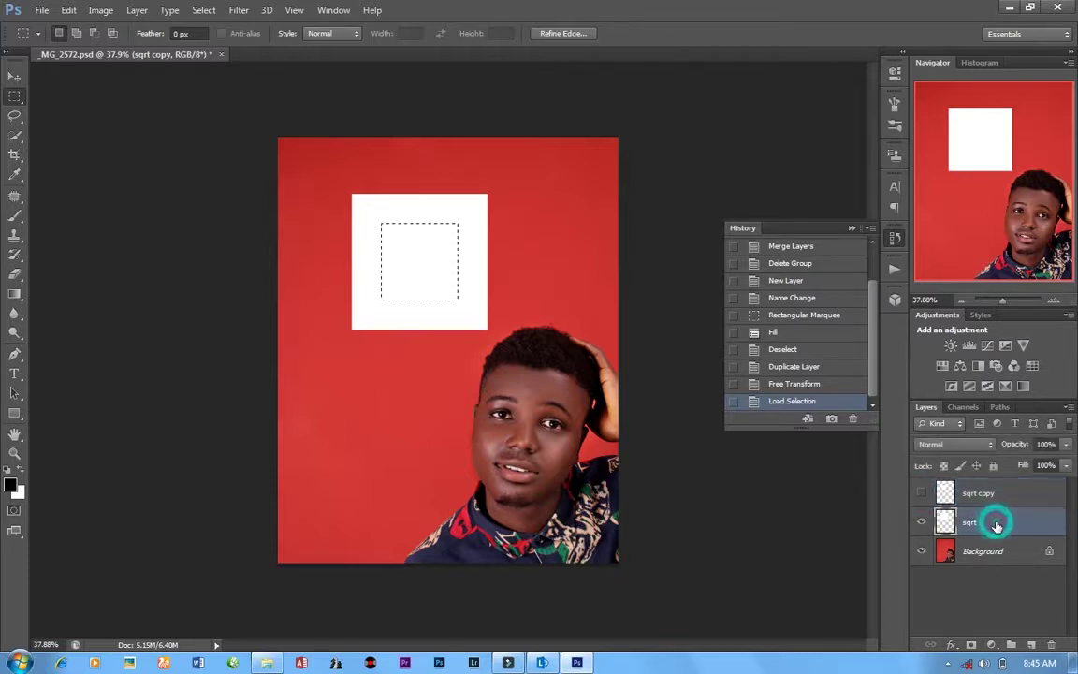
{"action": "left_click", "coordinate": [14, 273]}
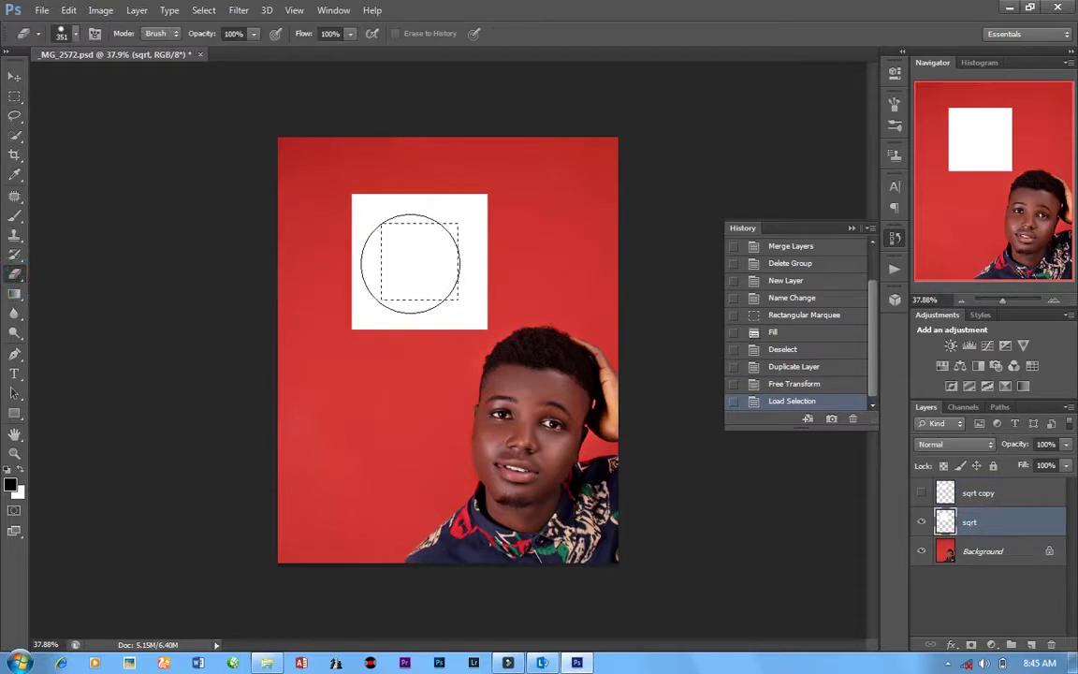
{"action": "left_click", "coordinate": [410, 263]}
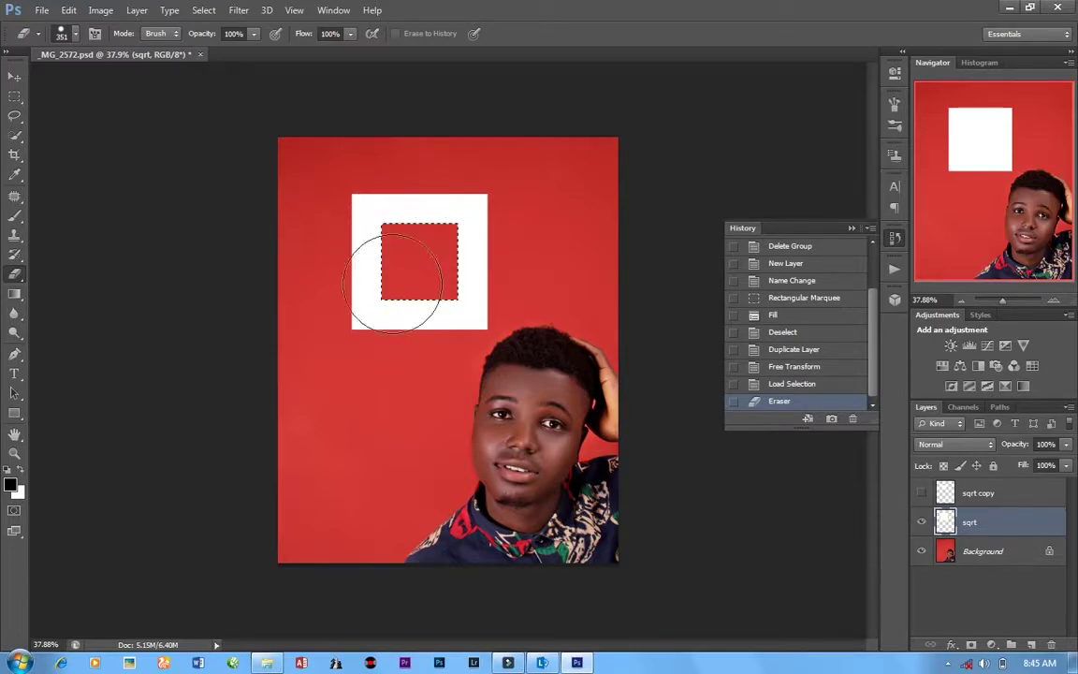
{"action": "left_click", "coordinate": [468, 241]}
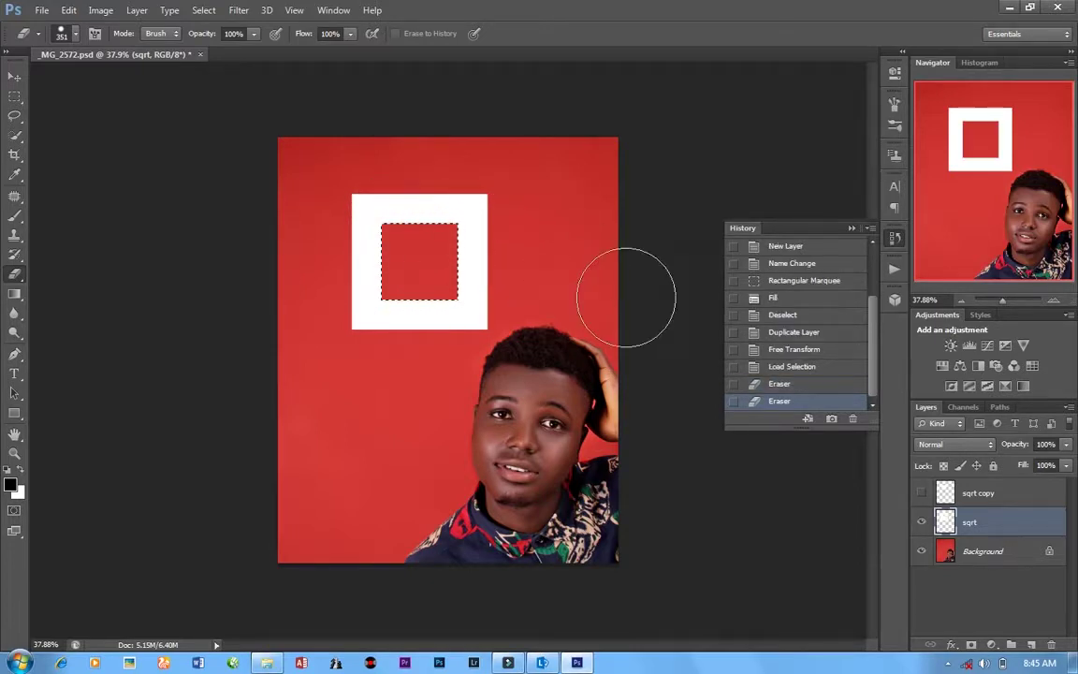
- Show the sqrt copy layer and scale its square down proportionally around its centre to about 62% with Free Transform
{"action": "left_click", "coordinate": [922, 494]}
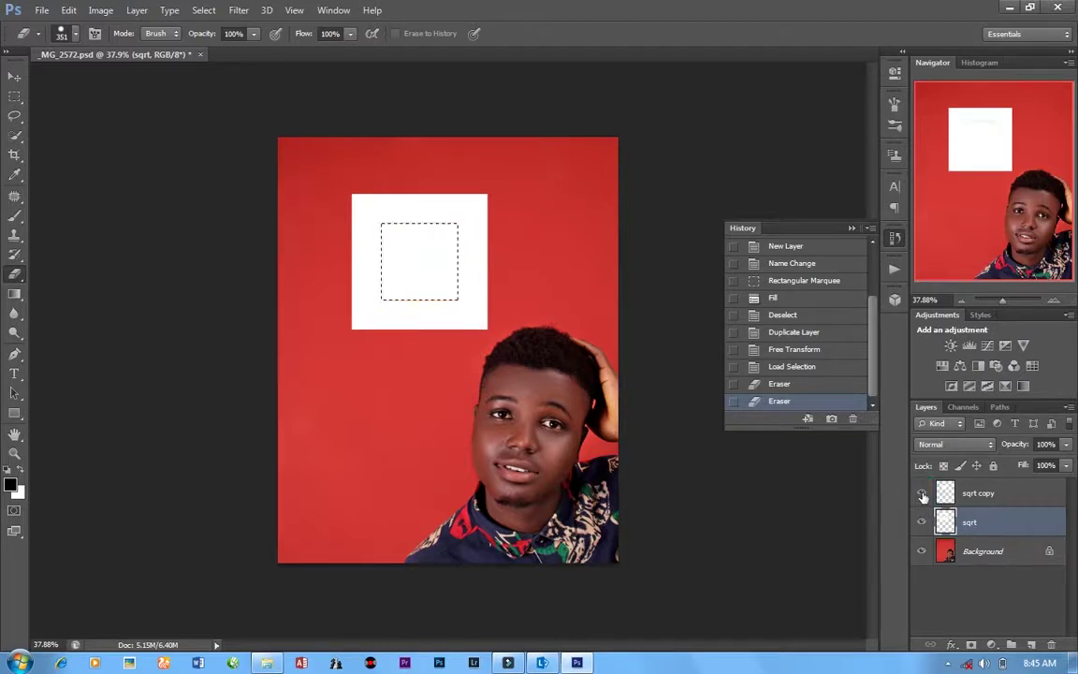
{"action": "left_click", "coordinate": [1014, 492]}
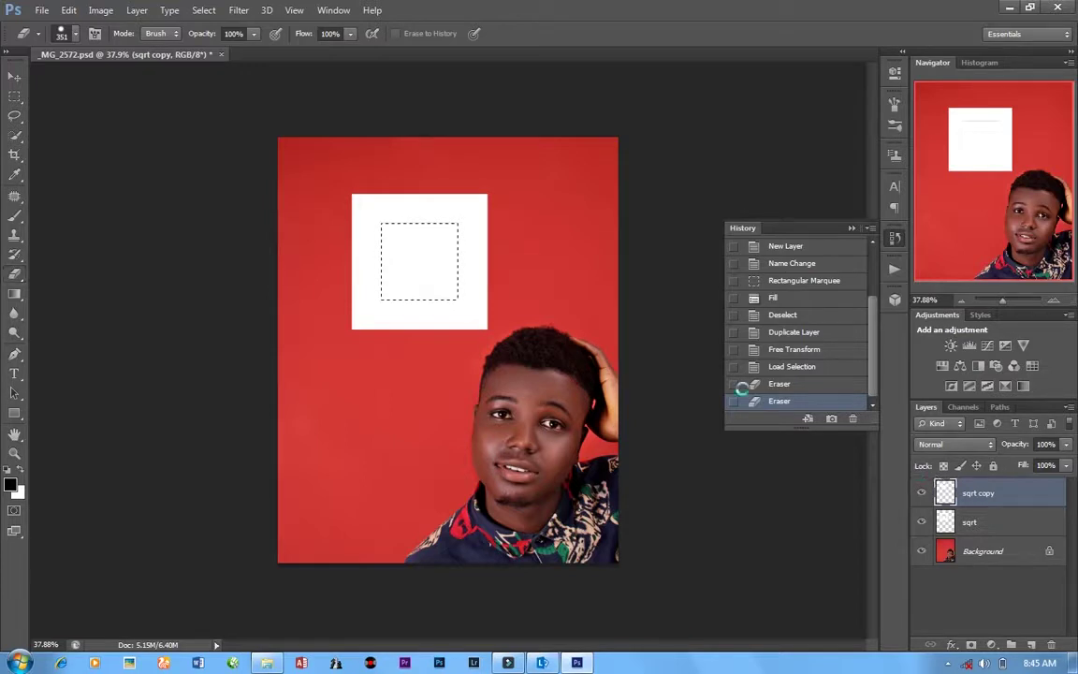
{"action": "key", "text": "ctrl+t"}
{"action": "scroll", "coordinate": [449, 244], "scroll_direction": "up", "scroll_amount": 1}
{"action": "left_click_drag", "start_coordinate": [459, 199], "coordinate": [435, 215]}
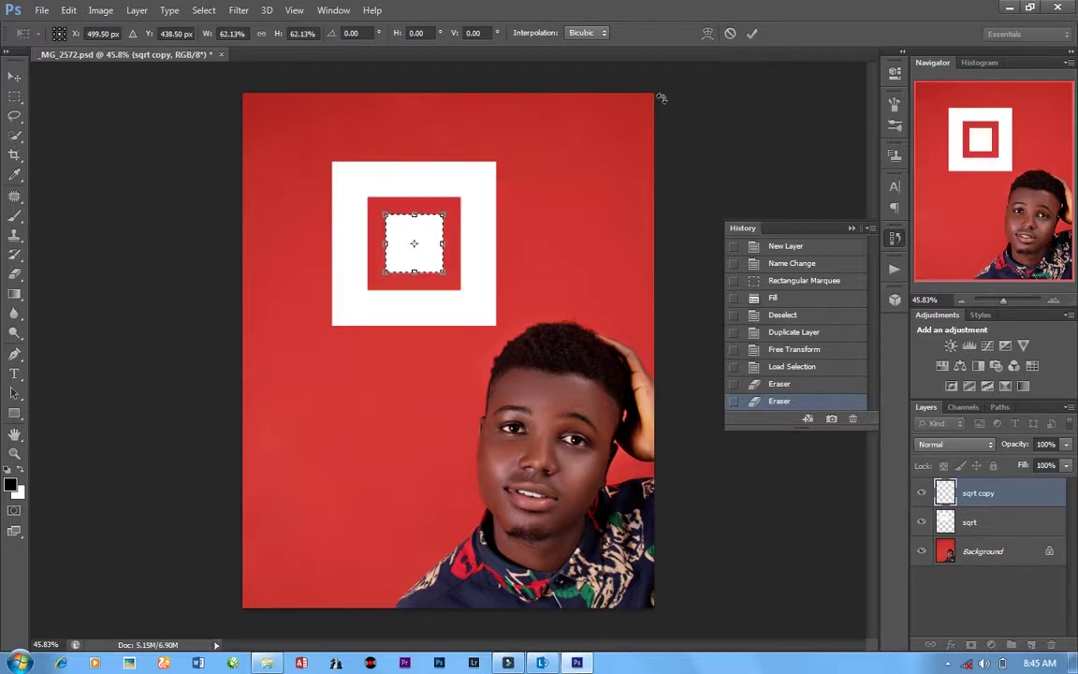
{"action": "left_click", "coordinate": [752, 33]}
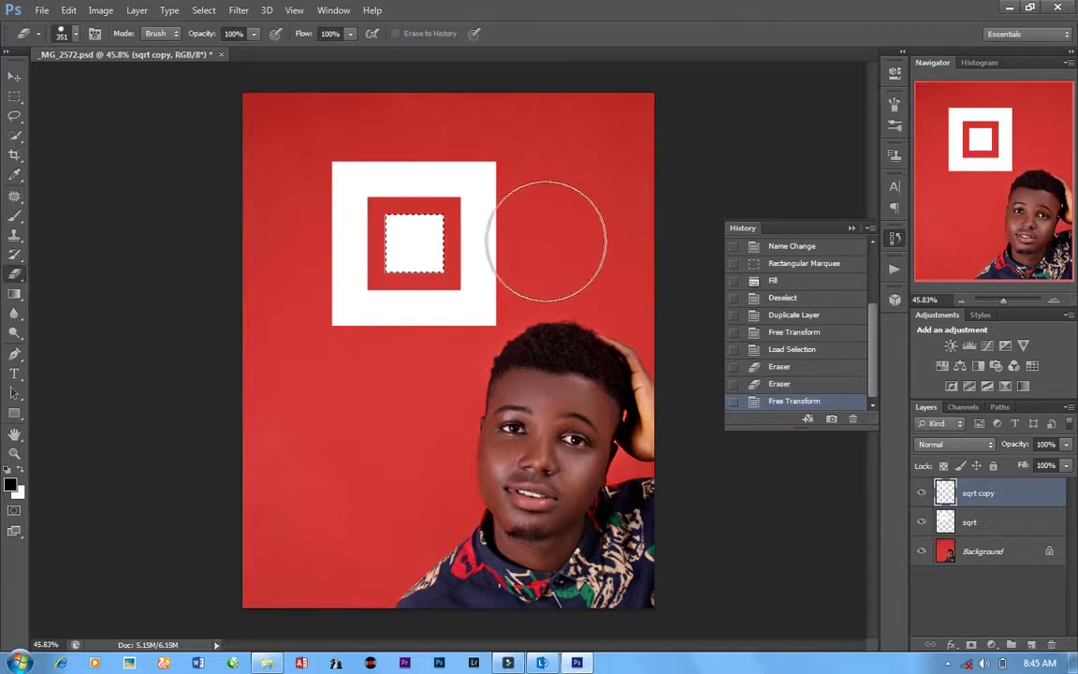
- Clear the selection and merge the sqrt copy and sqrt layers into one layer
{"action": "left_click", "coordinate": [14, 96]}
{"action": "right_click", "coordinate": [563, 150]}
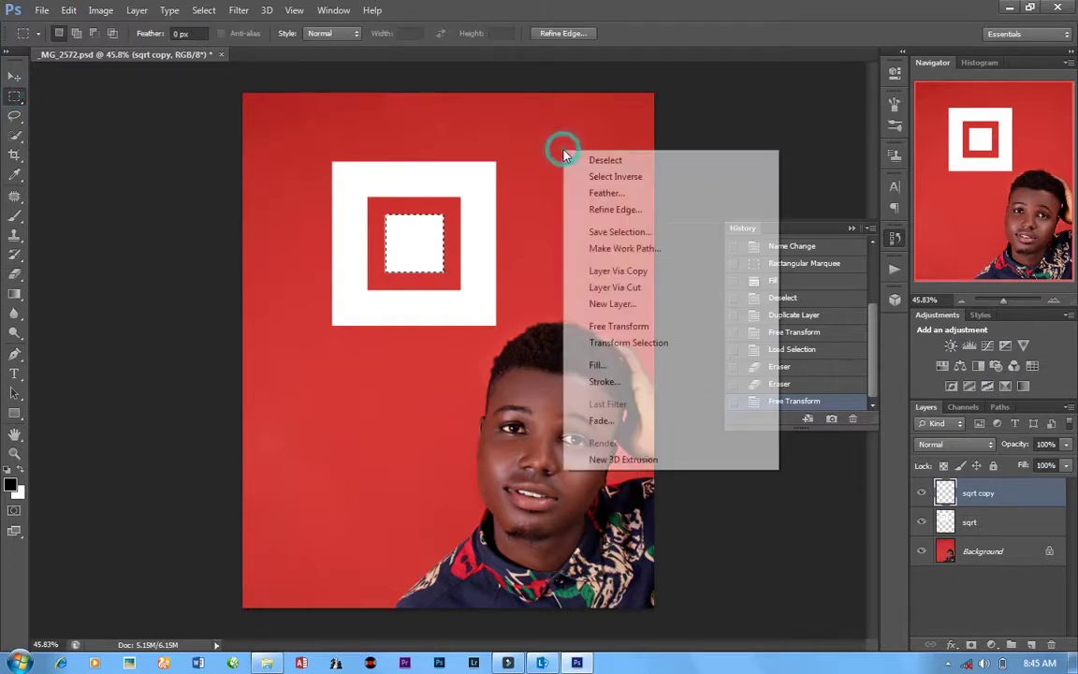
{"action": "left_click", "coordinate": [594, 160]}
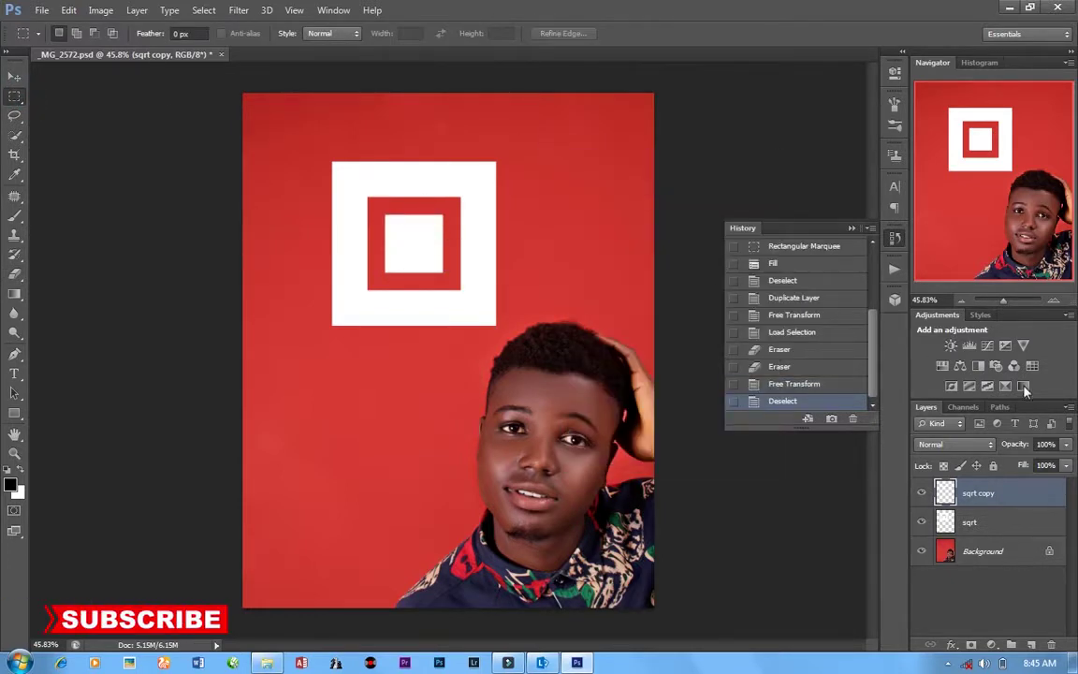
{"action": "left_click", "coordinate": [1006, 522], "text": "shift"}
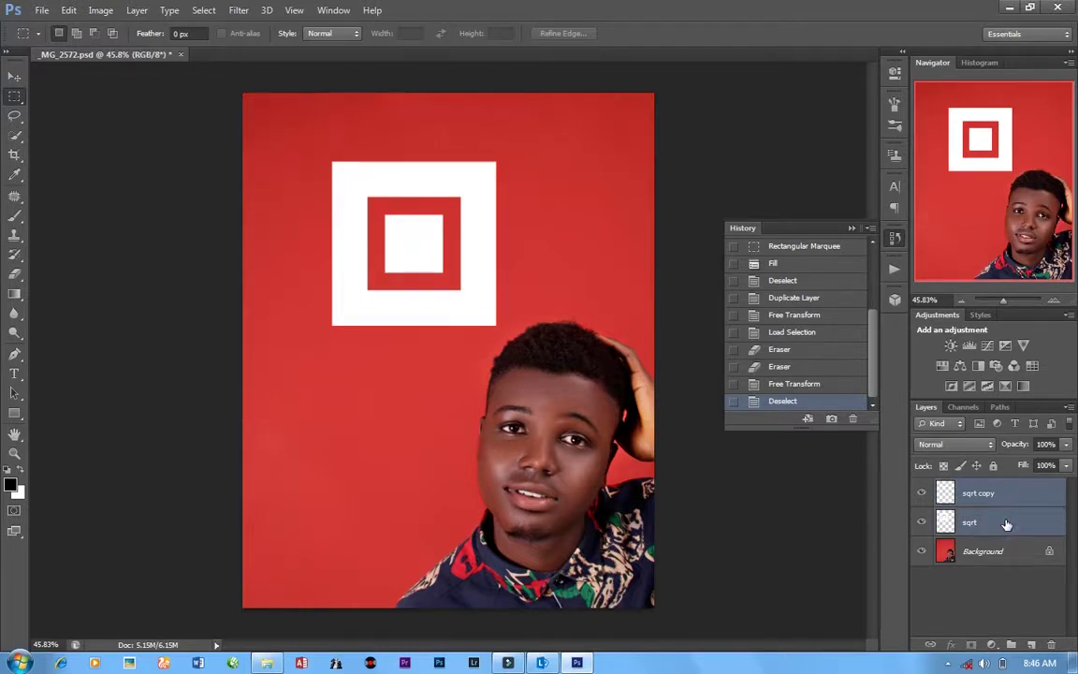
{"action": "right_click", "coordinate": [1006, 520]}
{"action": "left_click", "coordinate": [856, 416]}
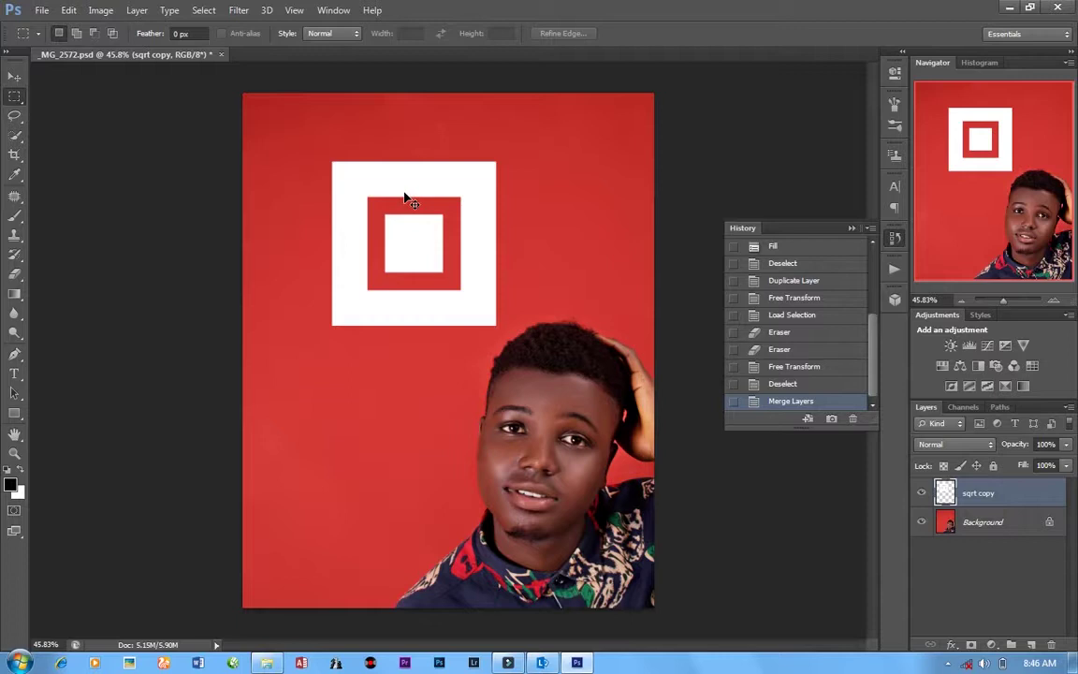
- Rotate the merged square design by 45 degrees with Free Transform to make a diamond
{"action": "key", "text": "ctrl+t"}
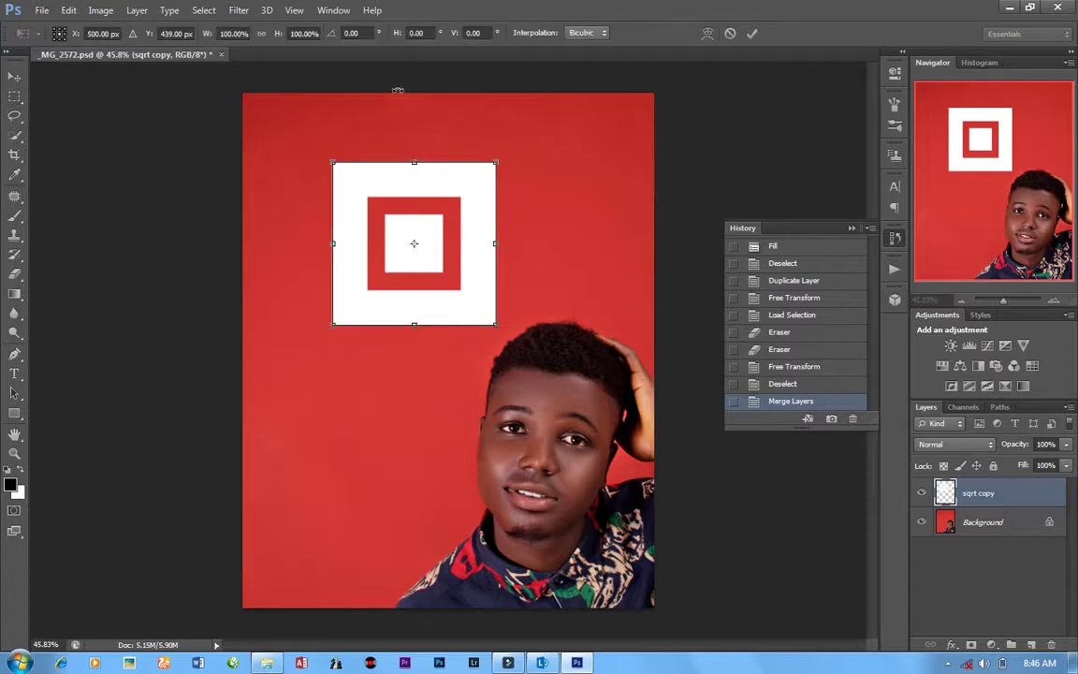
{"action": "left_click", "coordinate": [361, 33]}
{"action": "type", "text": "45"}
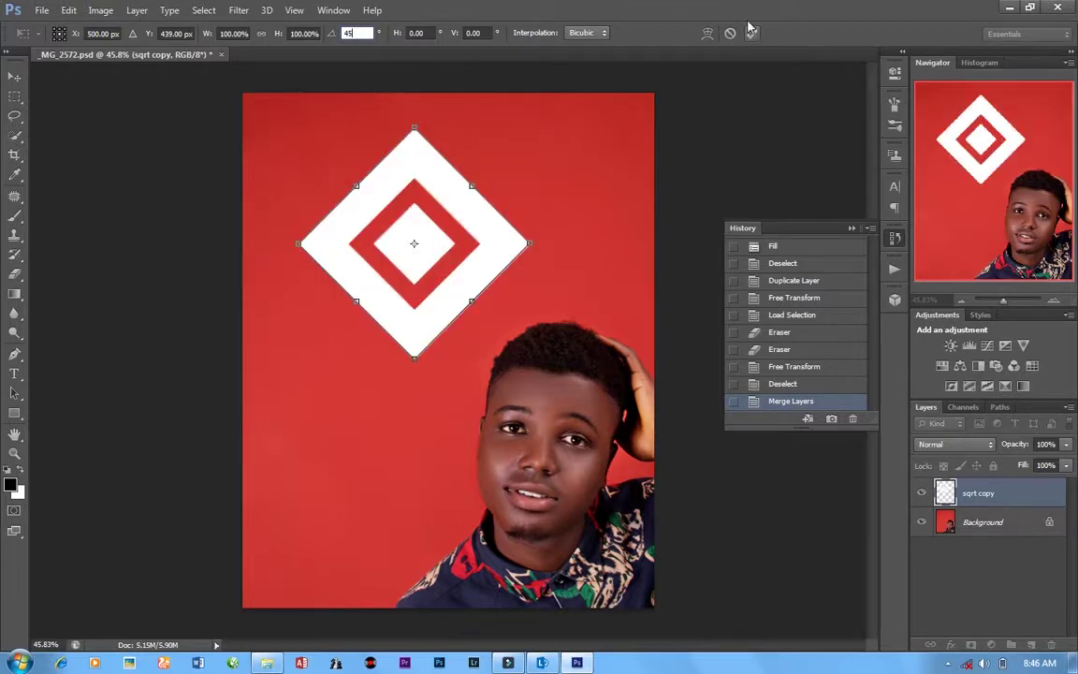
{"action": "left_click", "coordinate": [752, 32]}
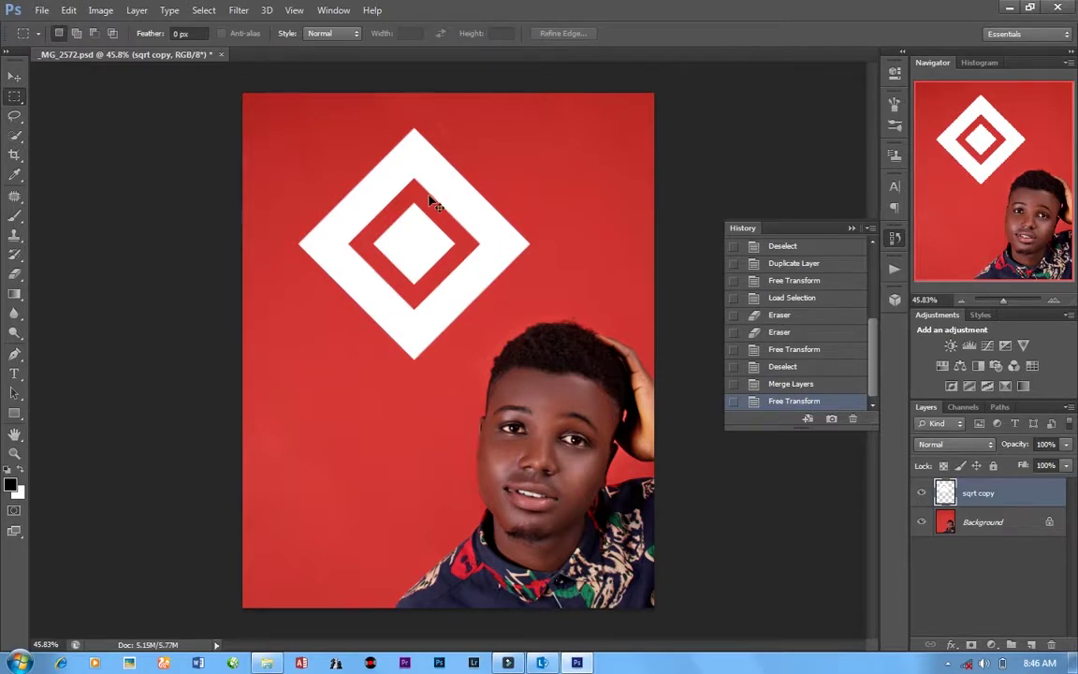
- Scale the diamond down to about 76% around its centre and place it just above and slightly left of the man's head
{"action": "key", "text": "ctrl+t"}
{"action": "left_click_drag", "start_coordinate": [443, 202], "coordinate": [500, 207]}
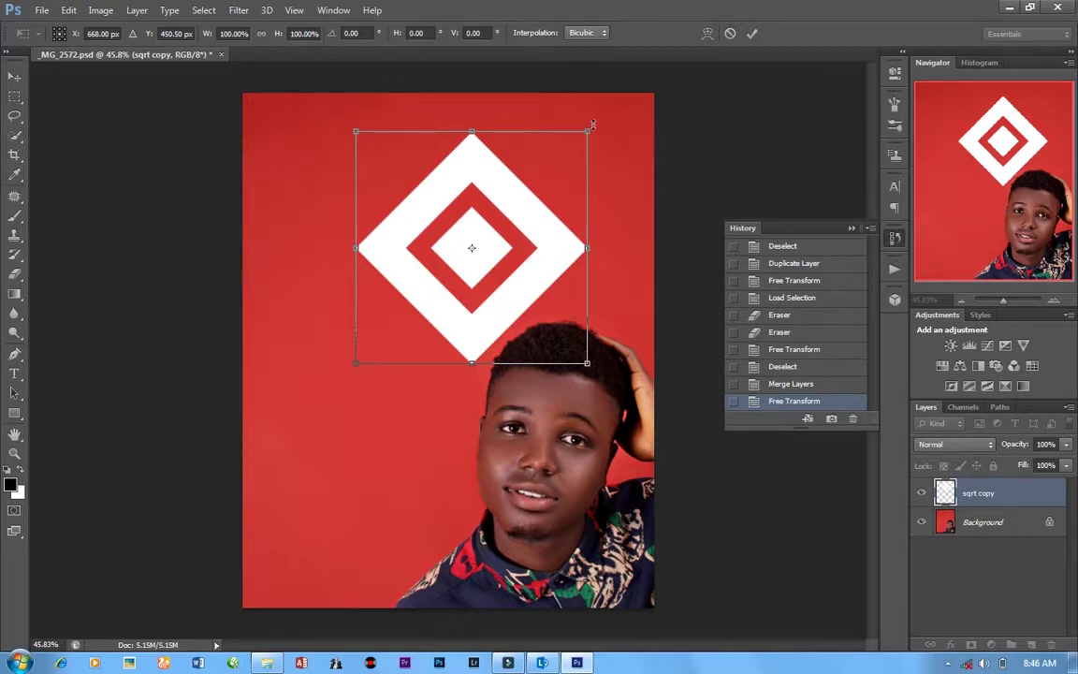
{"action": "left_click_drag", "start_coordinate": [590, 128], "coordinate": [562, 160]}
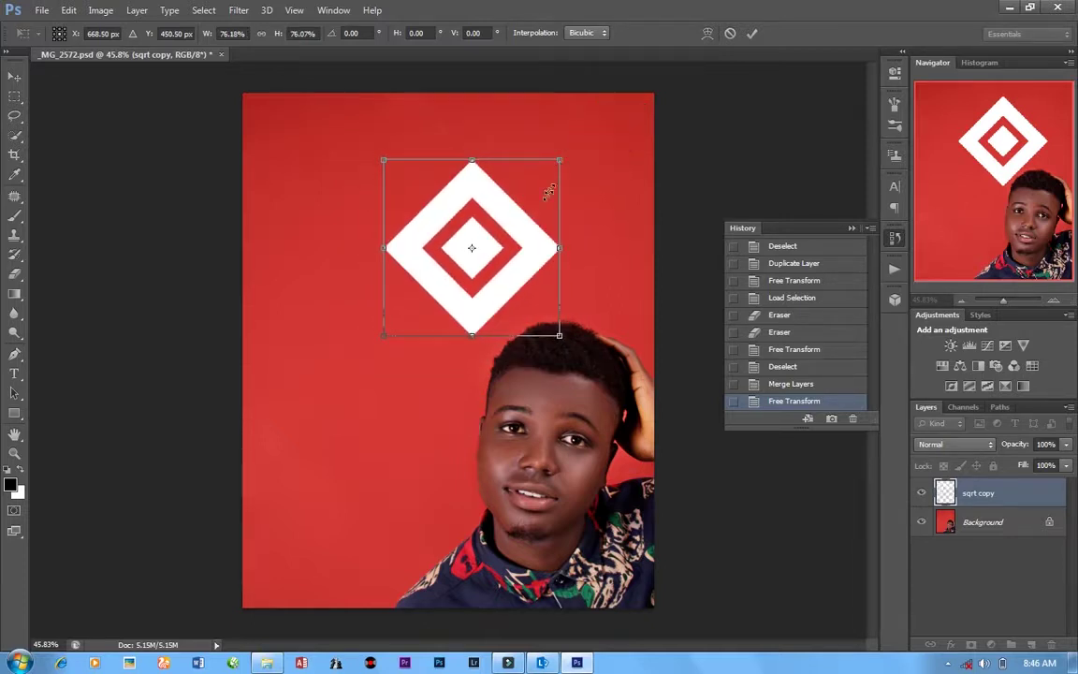
{"action": "left_click_drag", "start_coordinate": [532, 236], "coordinate": [517, 238]}
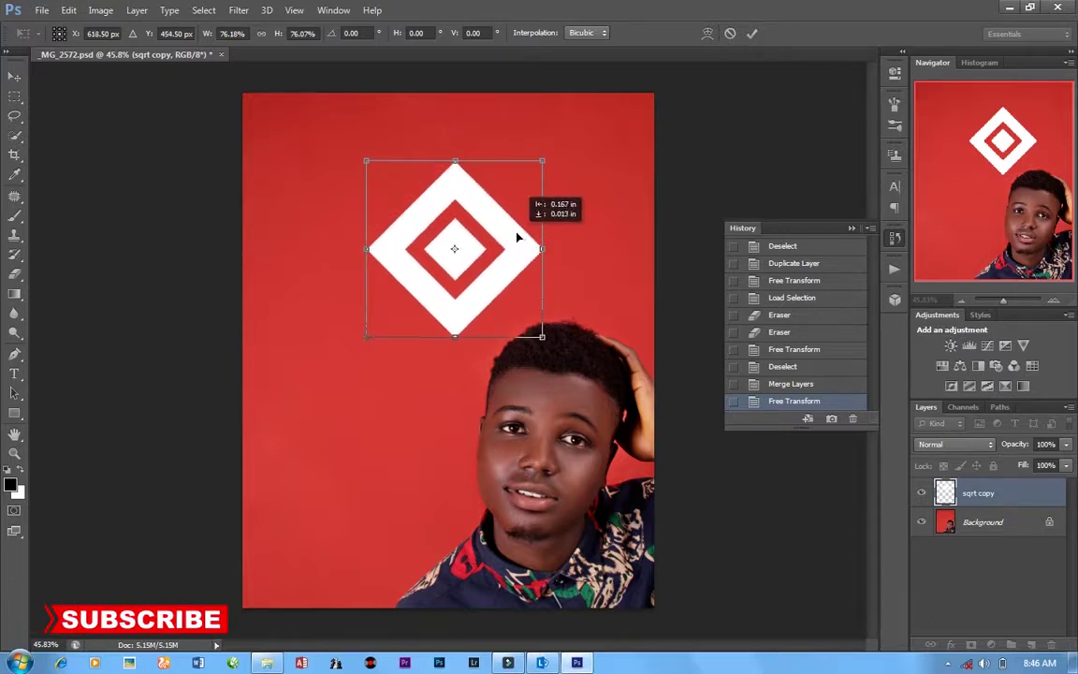
{"action": "left_click", "coordinate": [497, 241]}
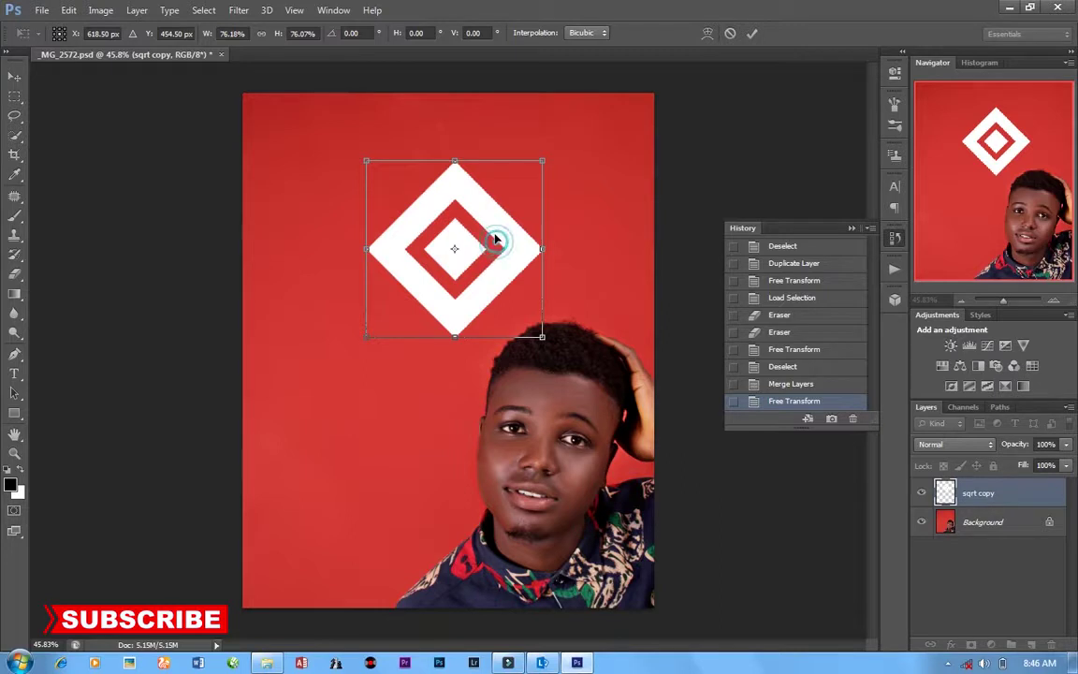
{"action": "left_click_drag", "start_coordinate": [497, 241], "coordinate": [497, 231]}
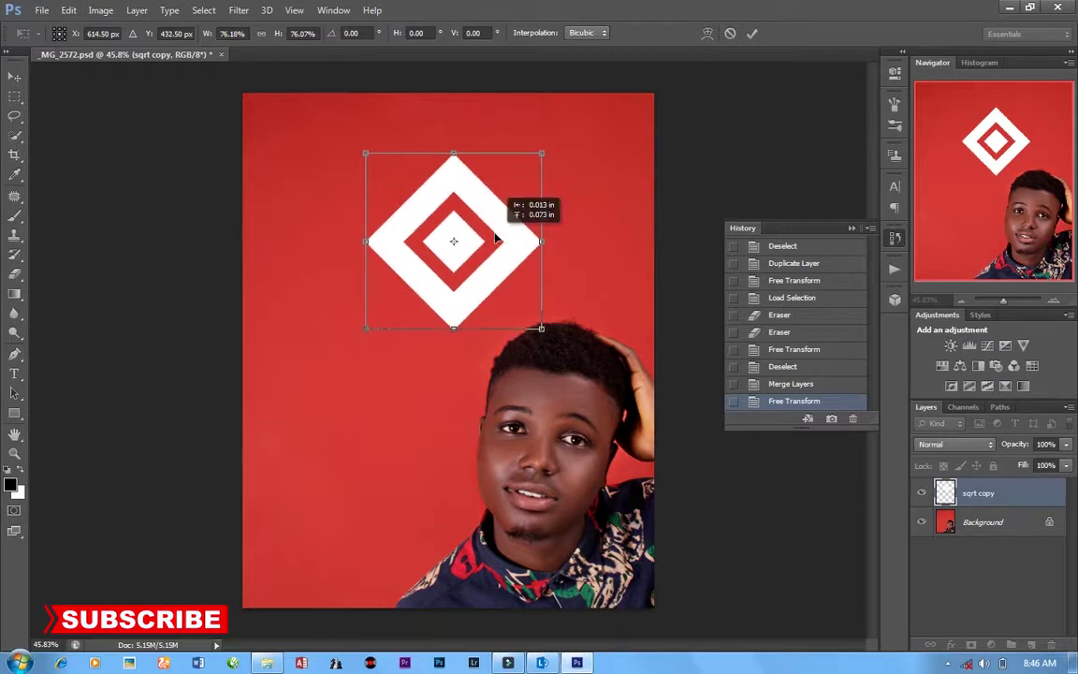
{"action": "left_click", "coordinate": [752, 35]}
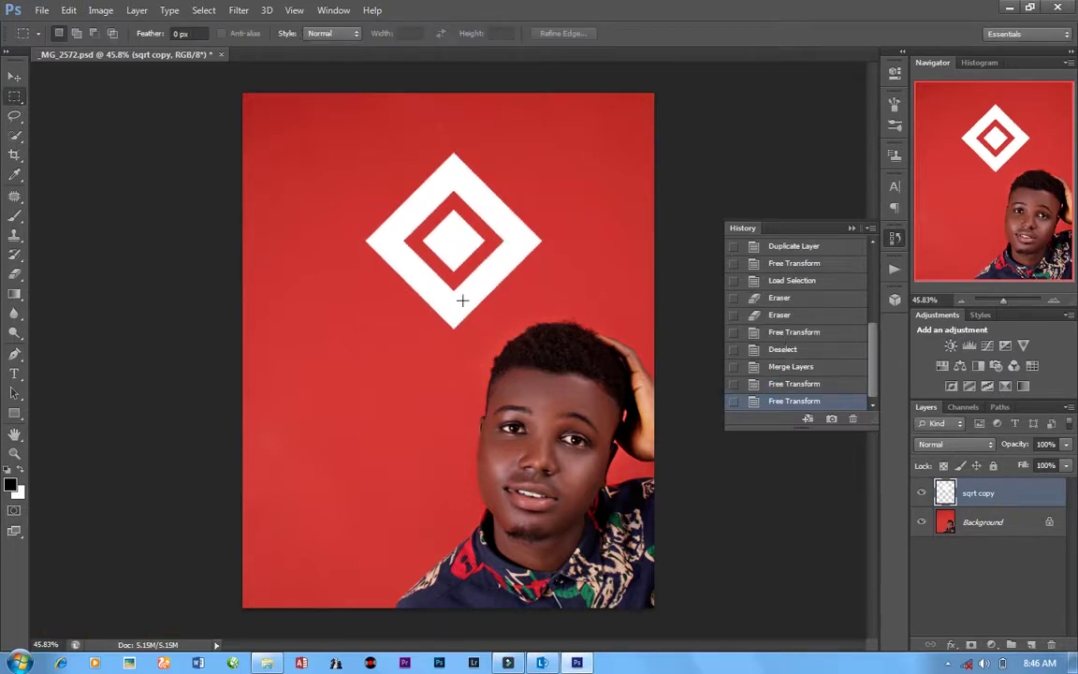
- Create a new layer above sqrt copy and name it circle
{"action": "scroll", "coordinate": [460, 292], "scroll_direction": "down", "scroll_amount": 2}
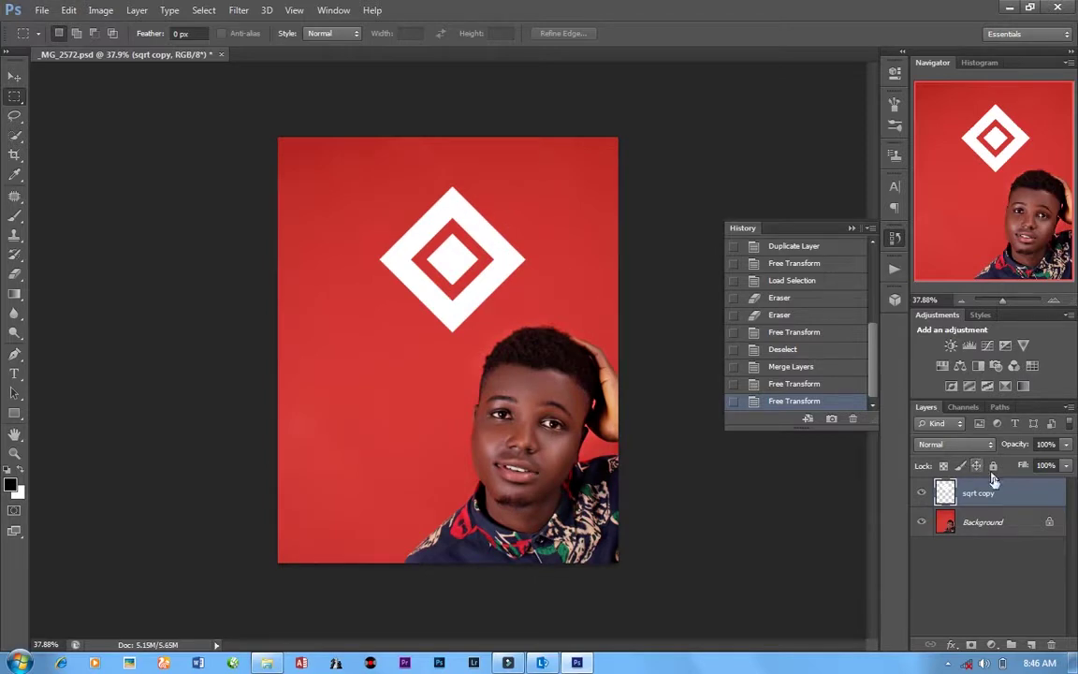
{"action": "left_click", "coordinate": [1031, 645]}
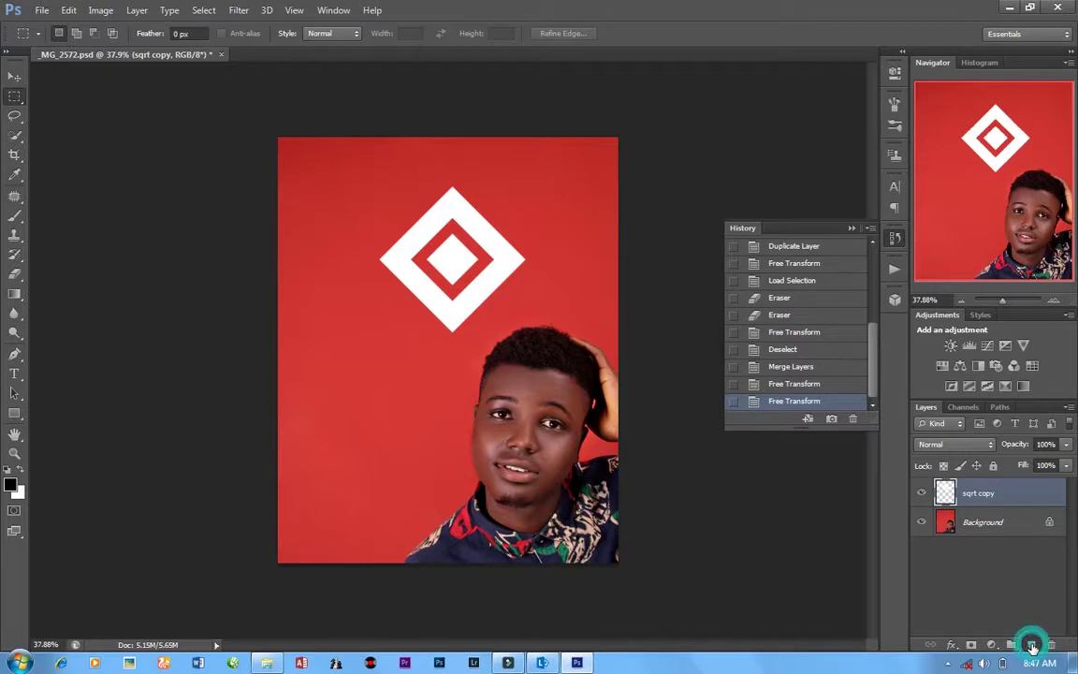
{"action": "double_click", "coordinate": [975, 494]}
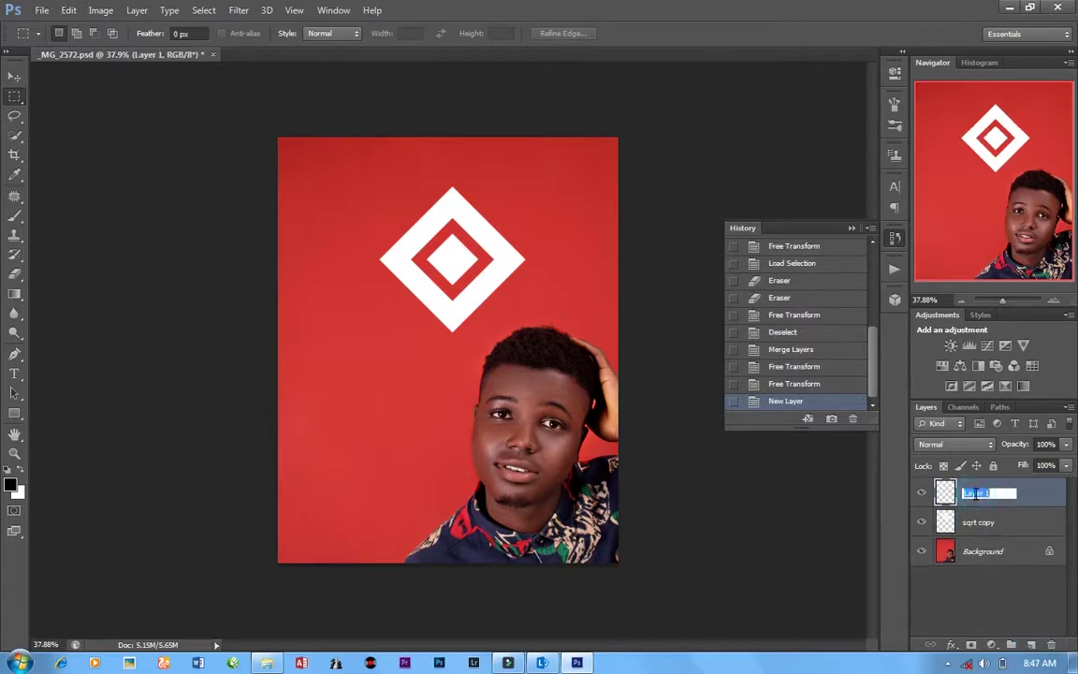
{"action": "type", "text": "d"}
{"action": "key", "text": "Return"}
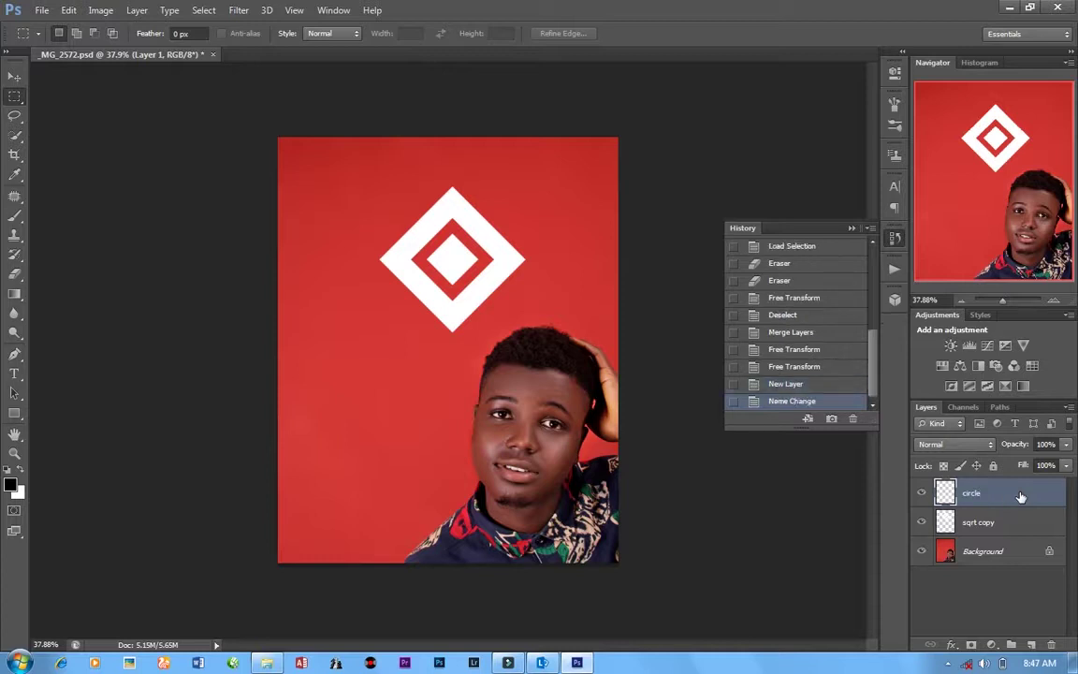
- Draw a circular selection with the Elliptical Marquee tool below the diamond, to the left of the man's face
{"action": "right_click", "coordinate": [13, 99]}
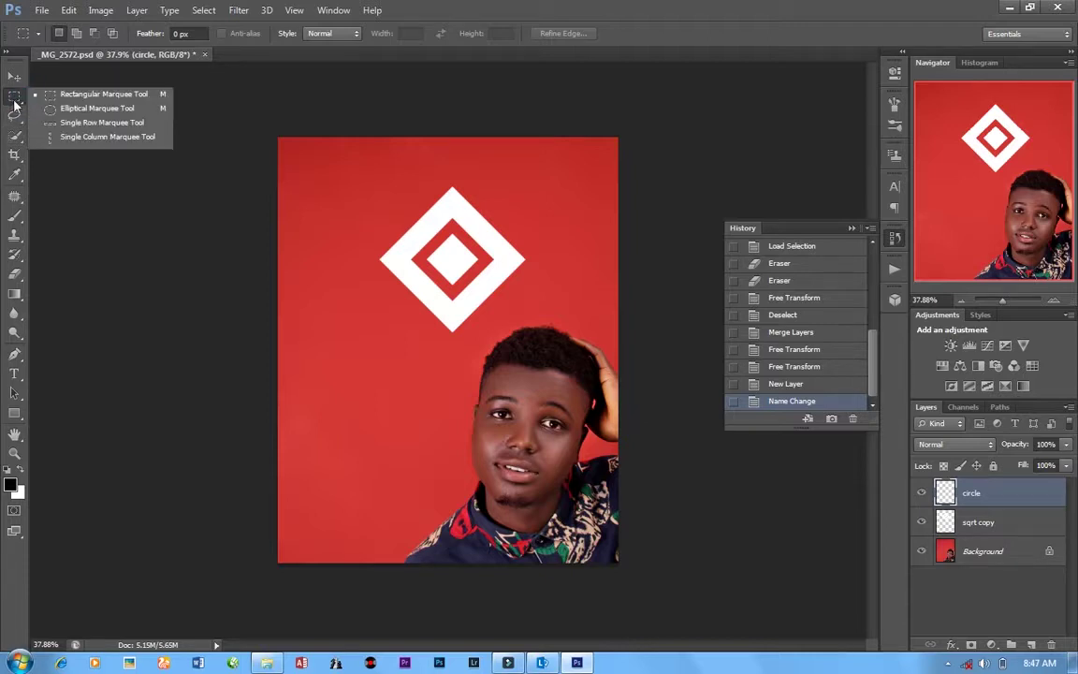
{"action": "left_click", "coordinate": [97, 109]}
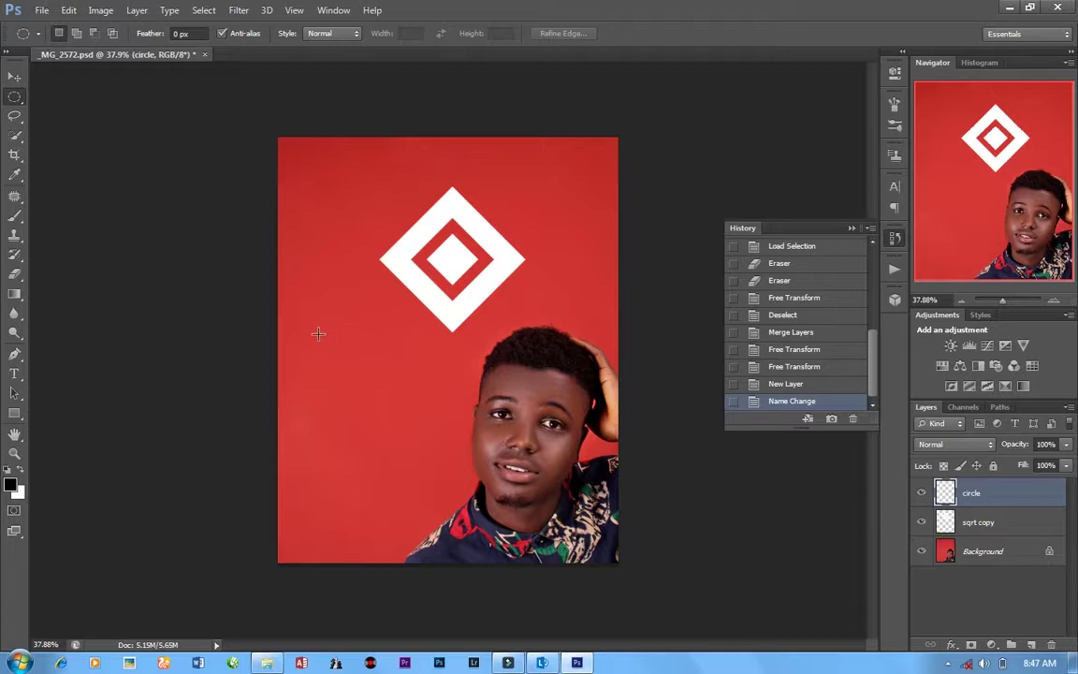
{"action": "left_click_drag", "start_coordinate": [319, 334], "coordinate": [426, 436]}
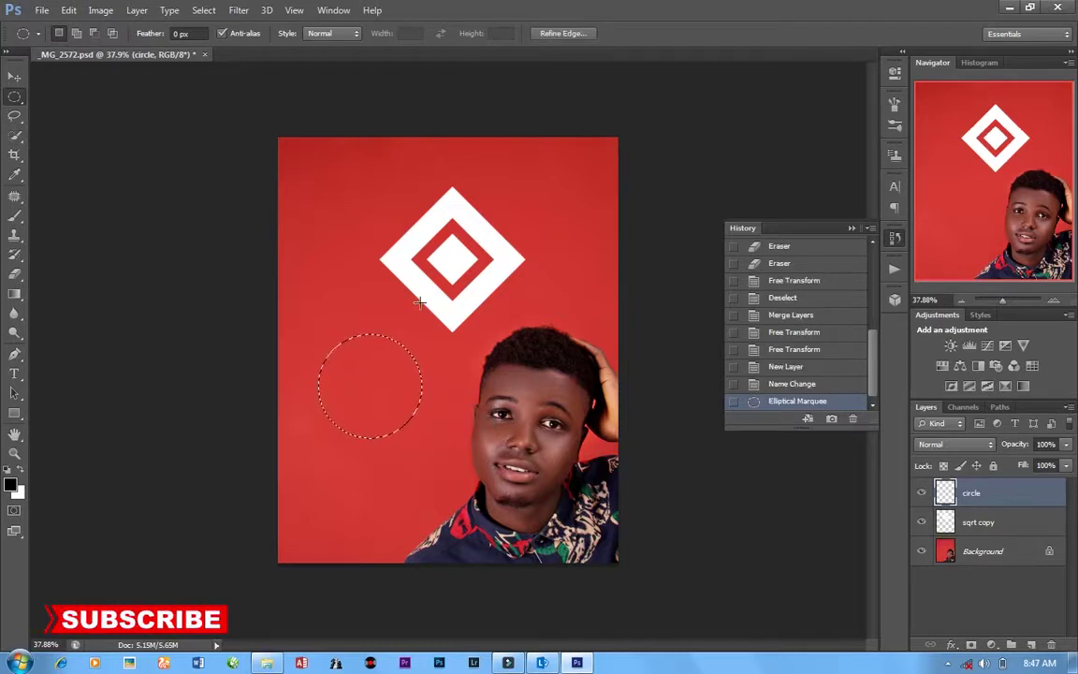
- Fill the circular selection with white in Normal mode at 100% opacity, and deselect it
{"action": "right_click", "coordinate": [419, 303]}
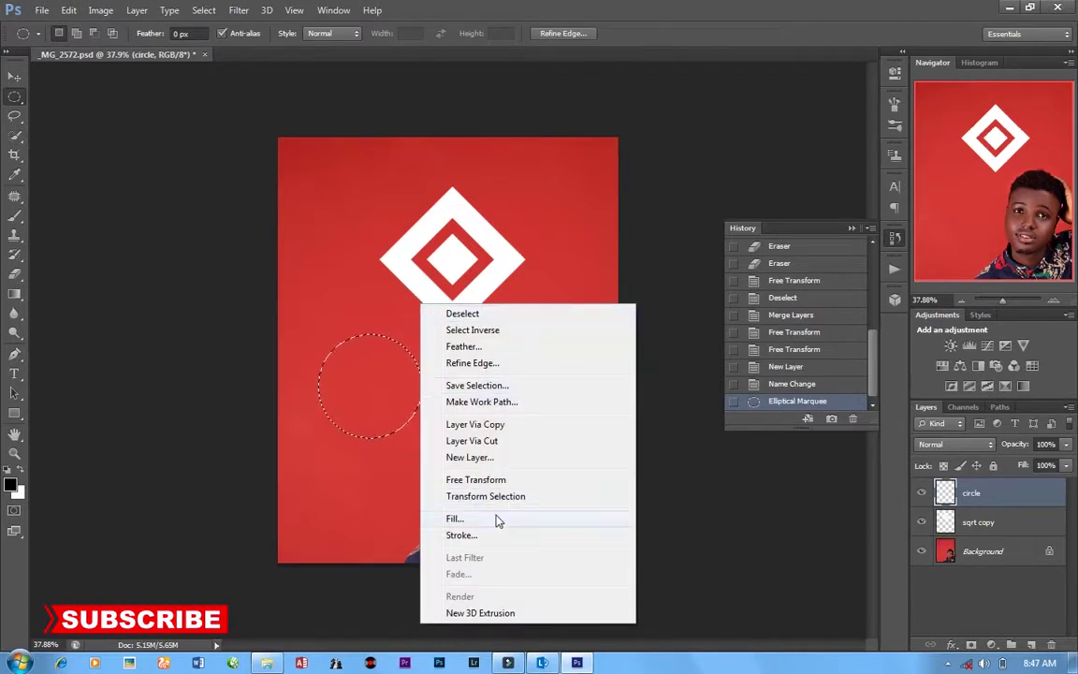
{"action": "left_click", "coordinate": [496, 517]}
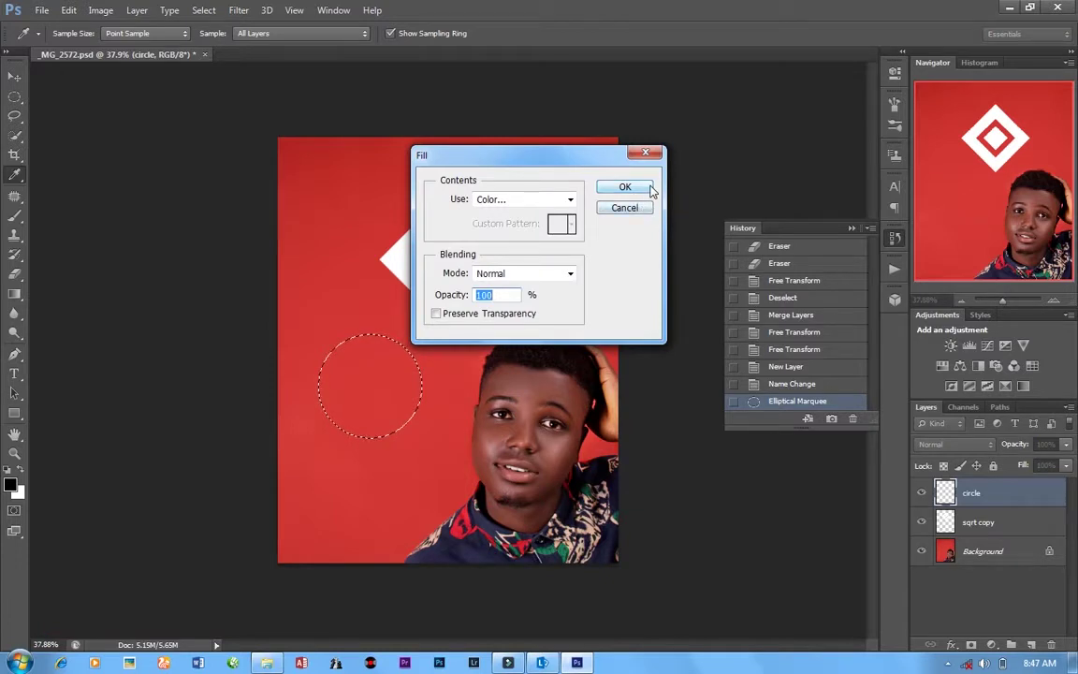
{"action": "left_click", "coordinate": [633, 186]}
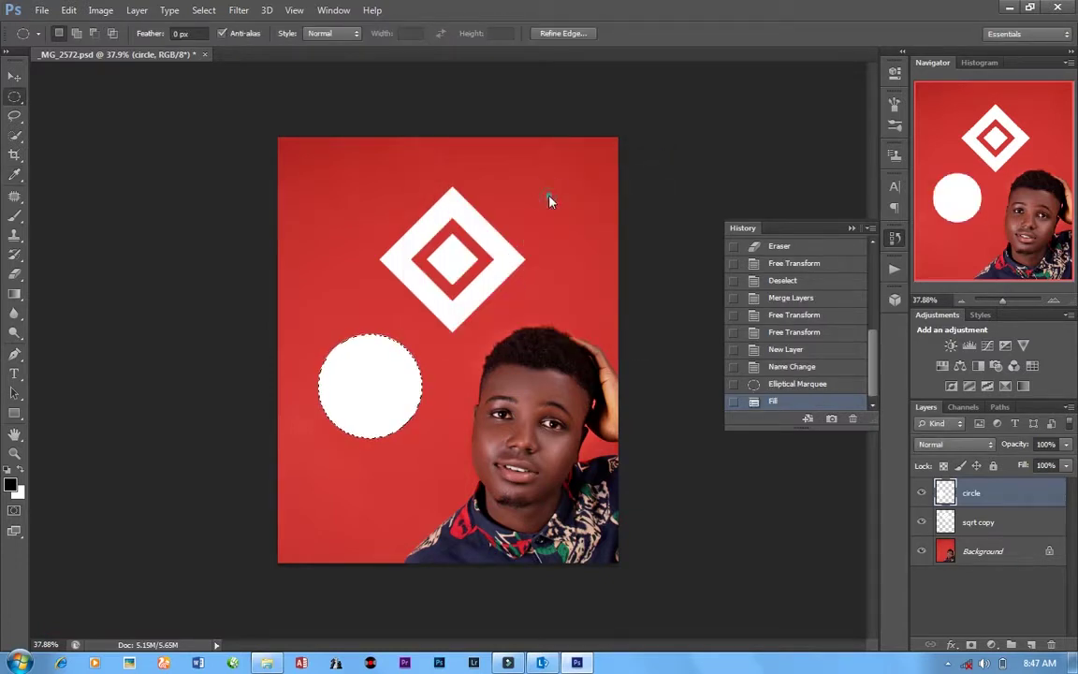
{"action": "right_click", "coordinate": [550, 198]}
{"action": "left_click", "coordinate": [582, 207]}
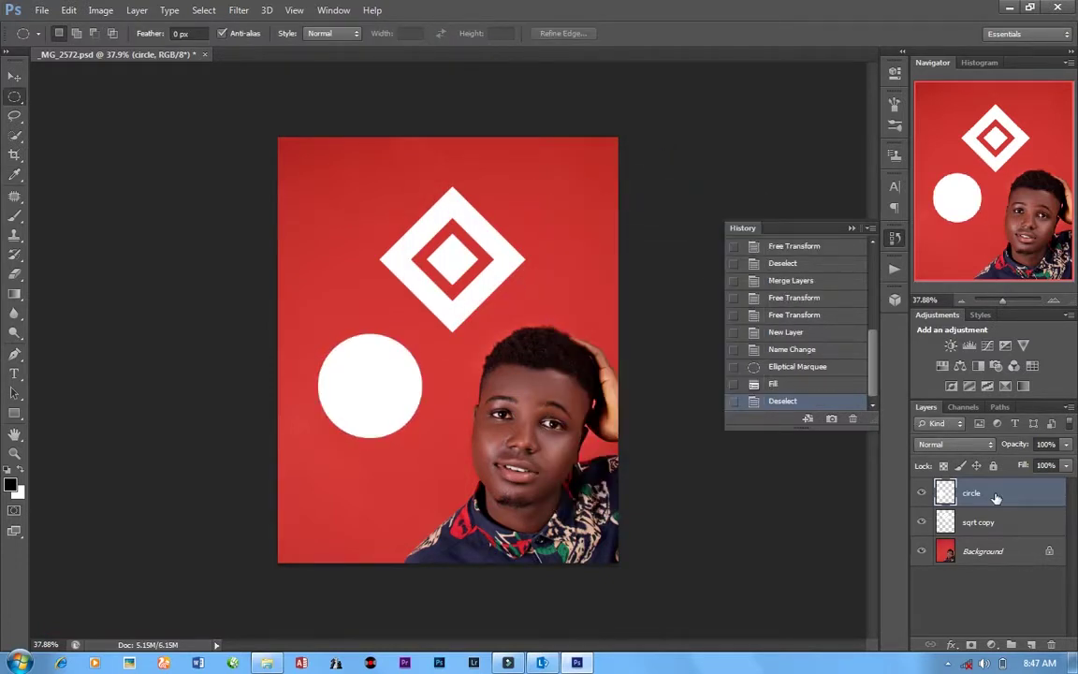
- Duplicate the circle layer and scale the copy down proportionally around its centre to about 83%
{"action": "key", "text": "ctrl+j"}
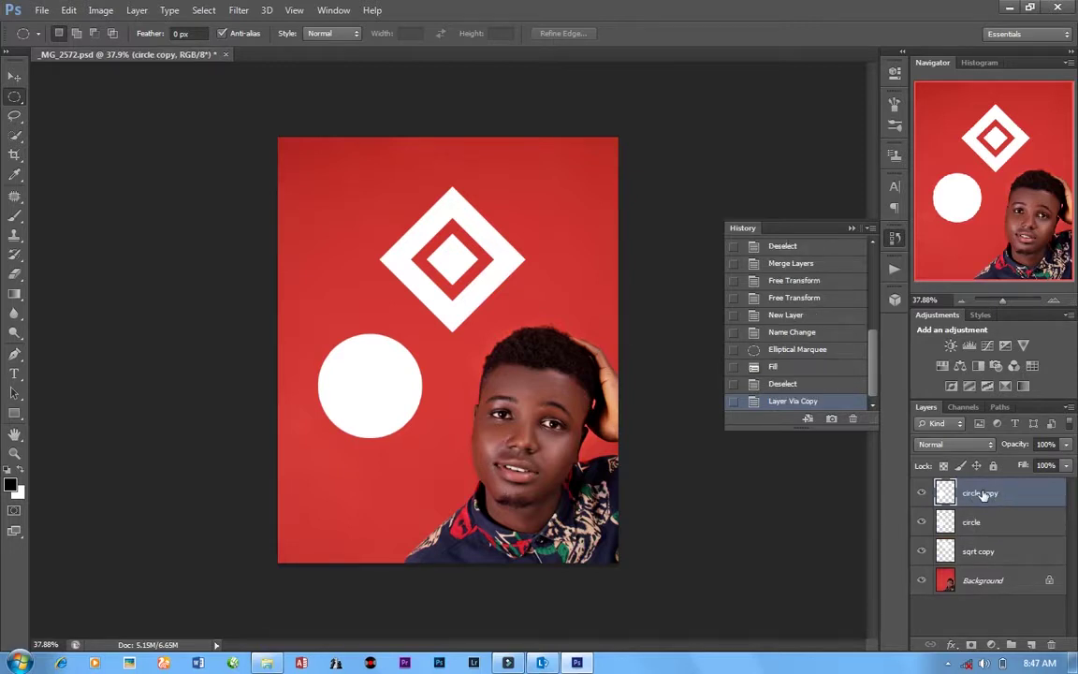
{"action": "key", "text": "ctrl+t"}
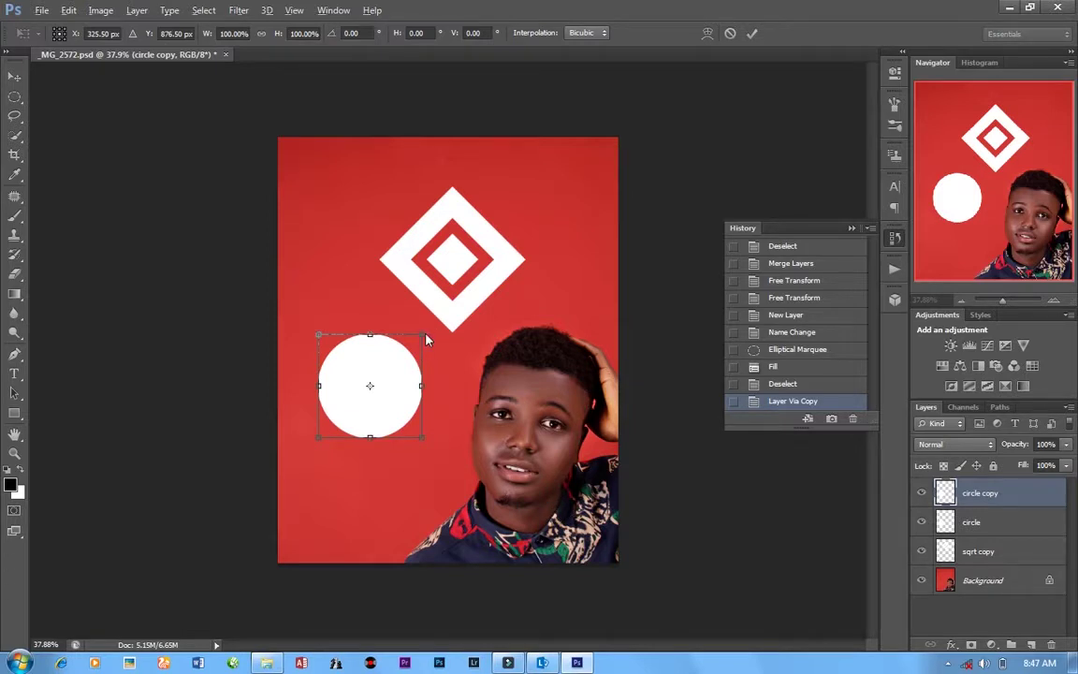
{"action": "left_click_drag", "start_coordinate": [422, 334], "coordinate": [410, 344]}
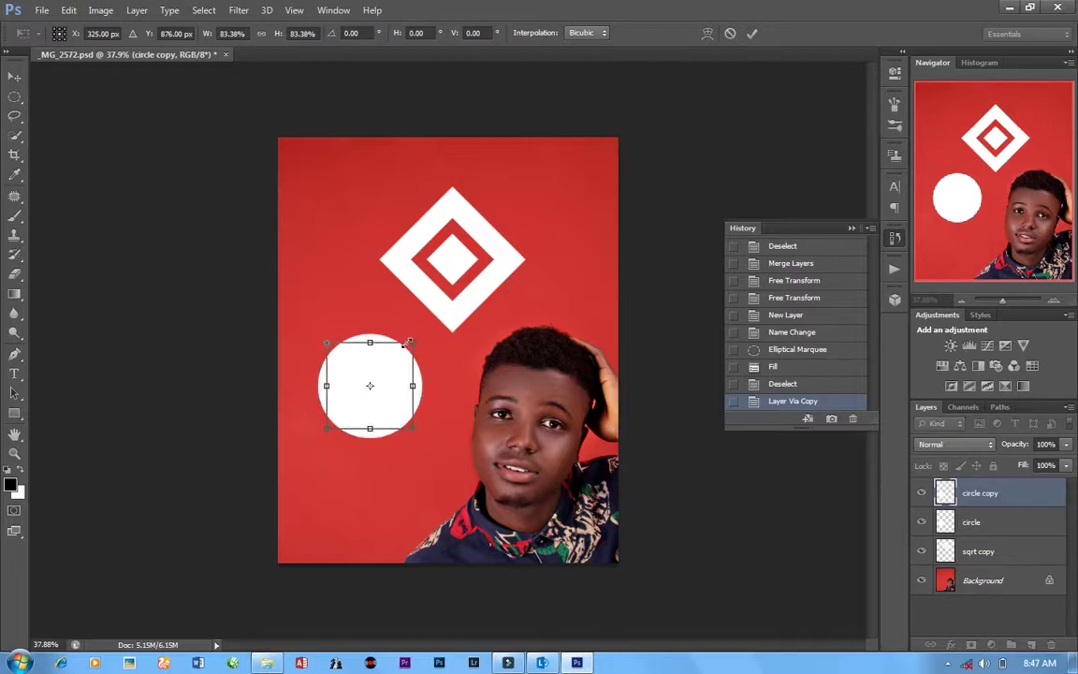
{"action": "left_click", "coordinate": [753, 33]}
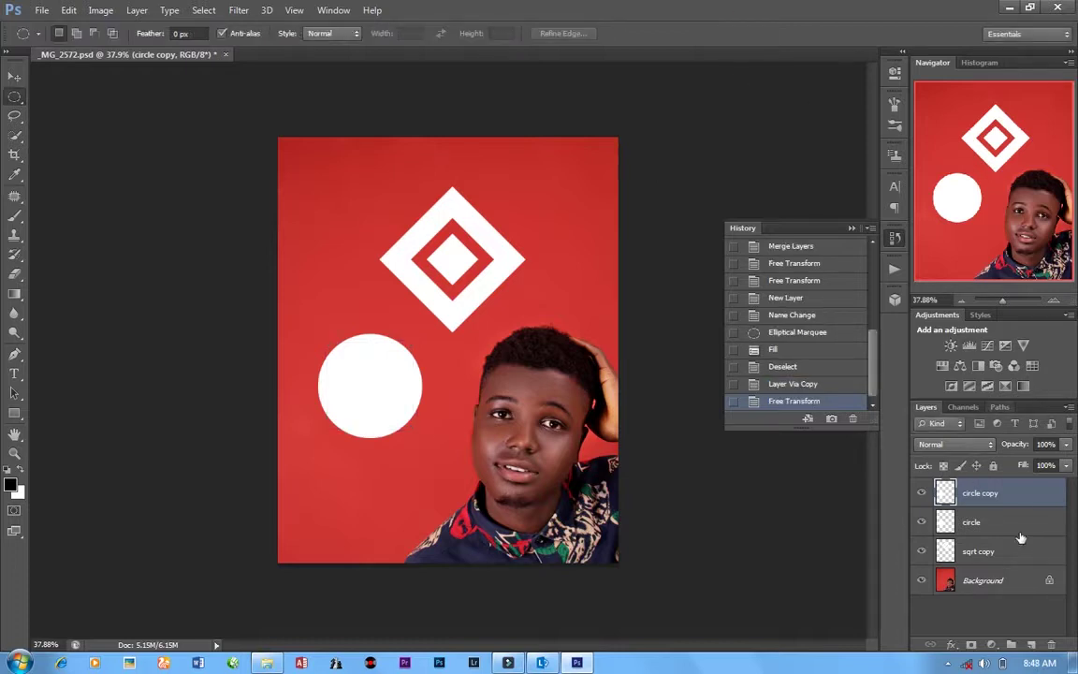
- Load the circle copy's outline as a selection and erase the circle layer inside it, hiding circle copy temporarily to check the ring
{"action": "left_click", "coordinate": [945, 494], "text": "ctrl"}
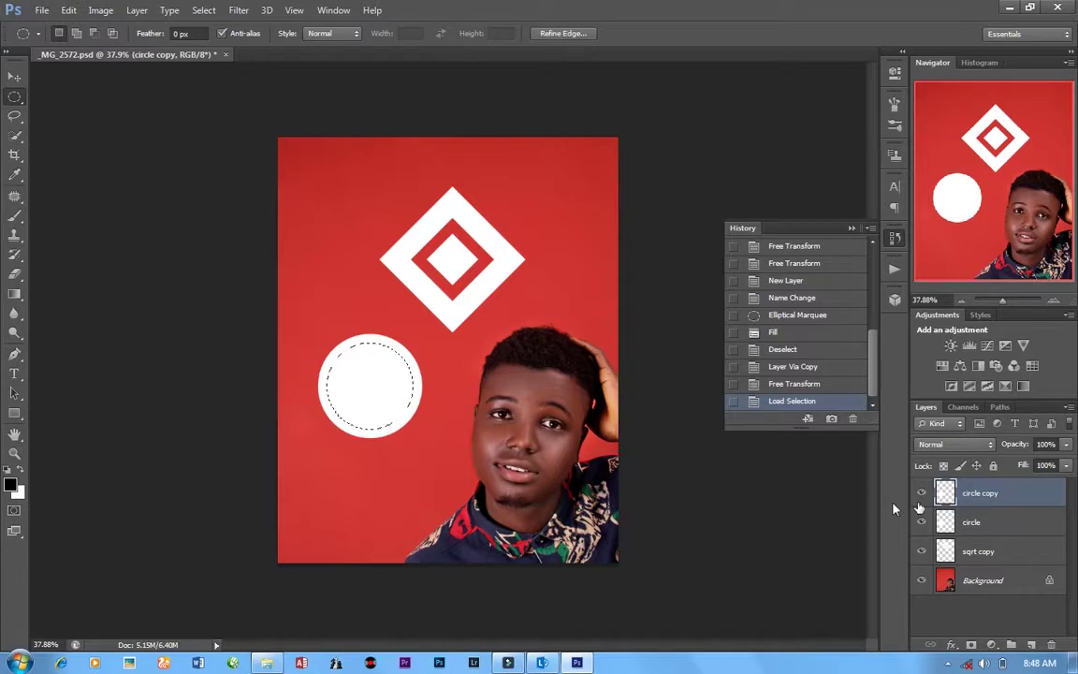
{"action": "left_click", "coordinate": [1003, 521]}
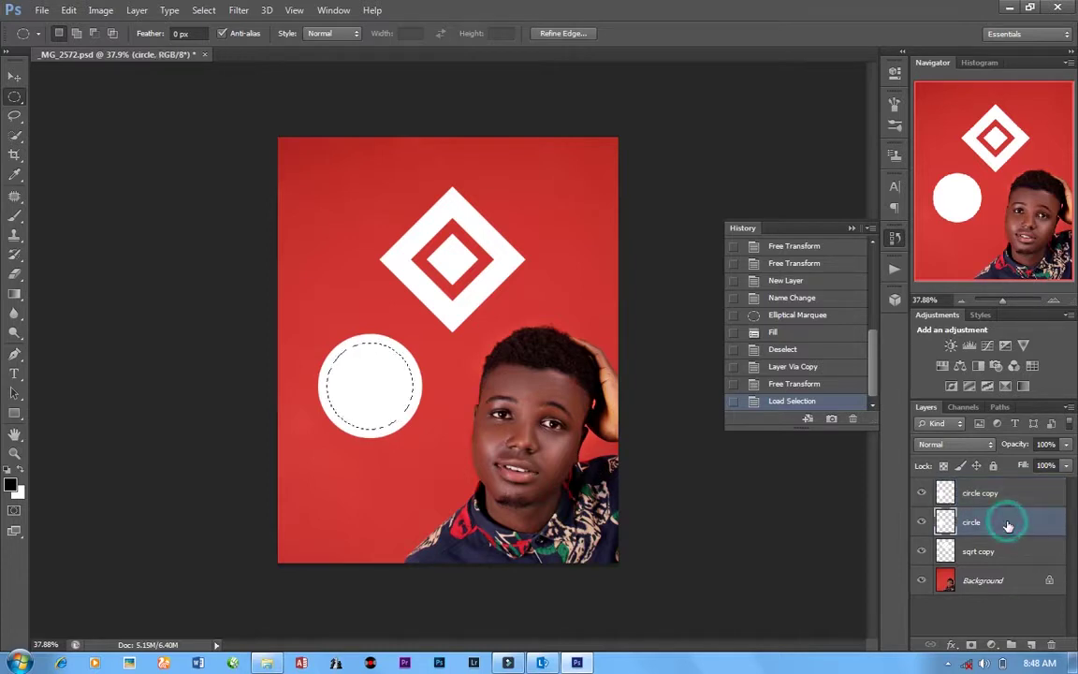
{"action": "left_click", "coordinate": [14, 274]}
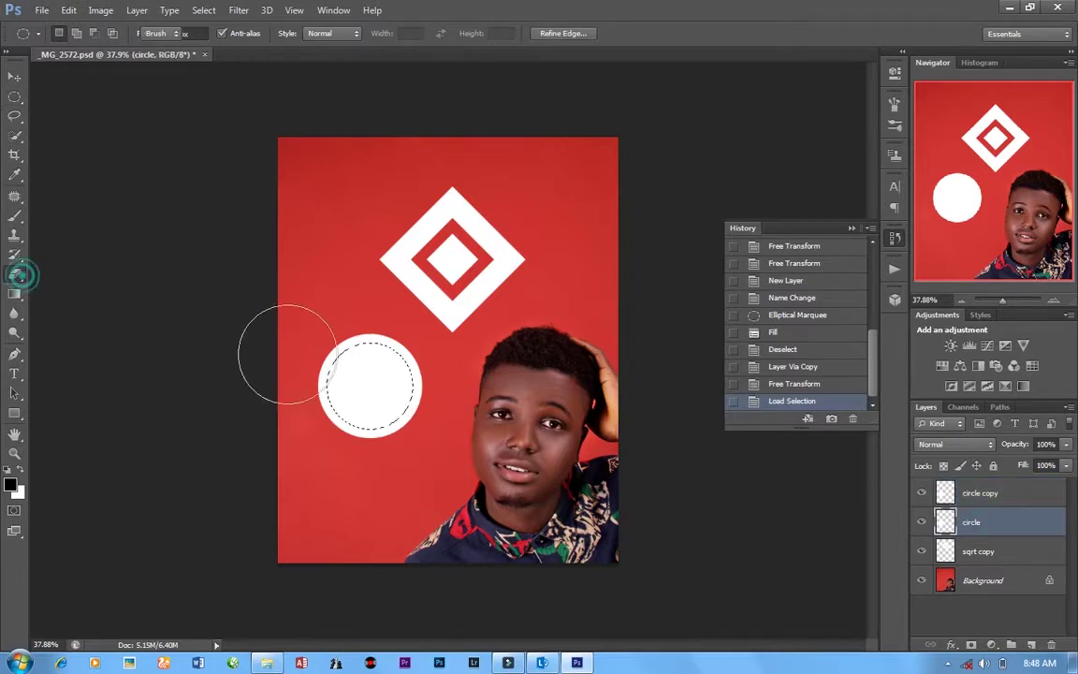
{"action": "left_click_drag", "start_coordinate": [381, 412], "coordinate": [360, 369]}
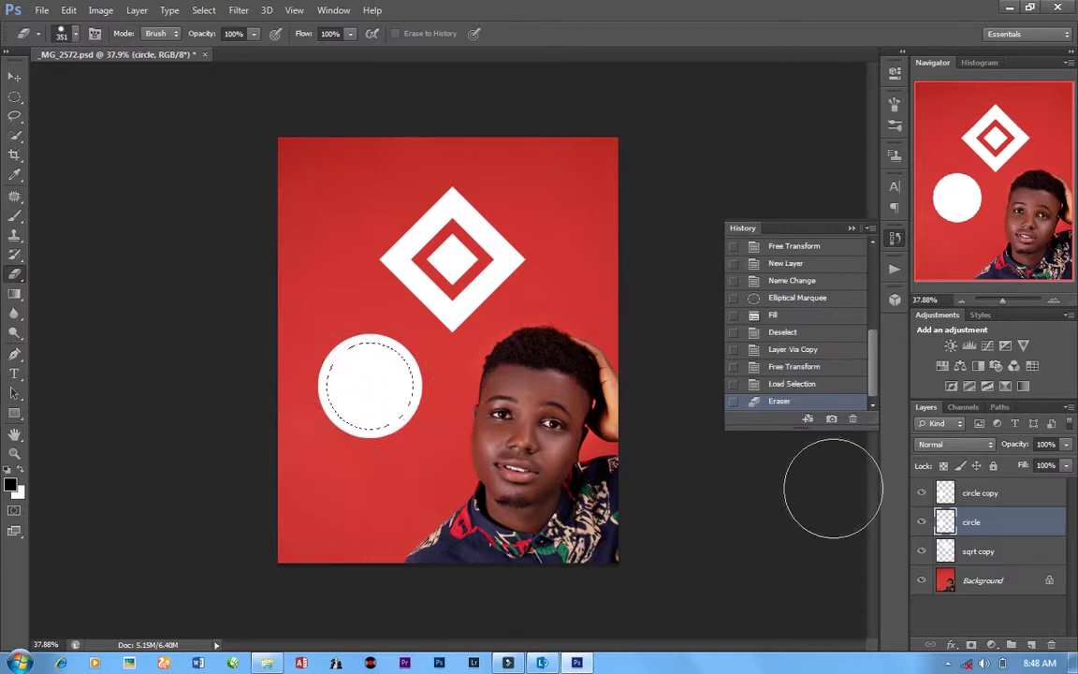
{"action": "left_click", "coordinate": [922, 492]}
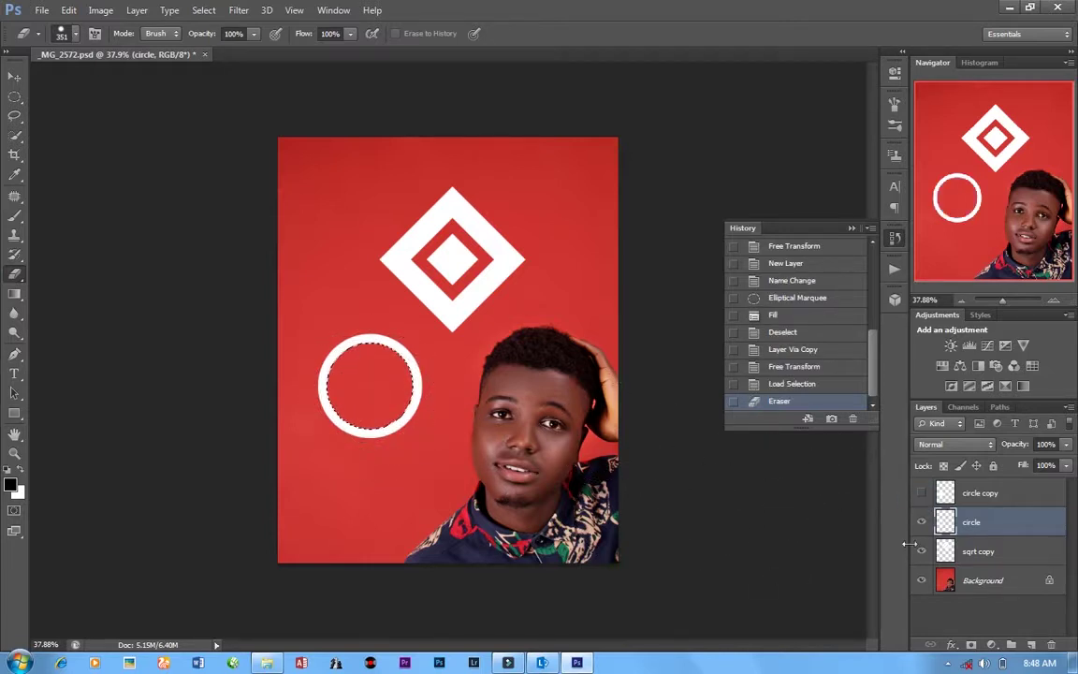
{"action": "left_click", "coordinate": [1021, 498]}
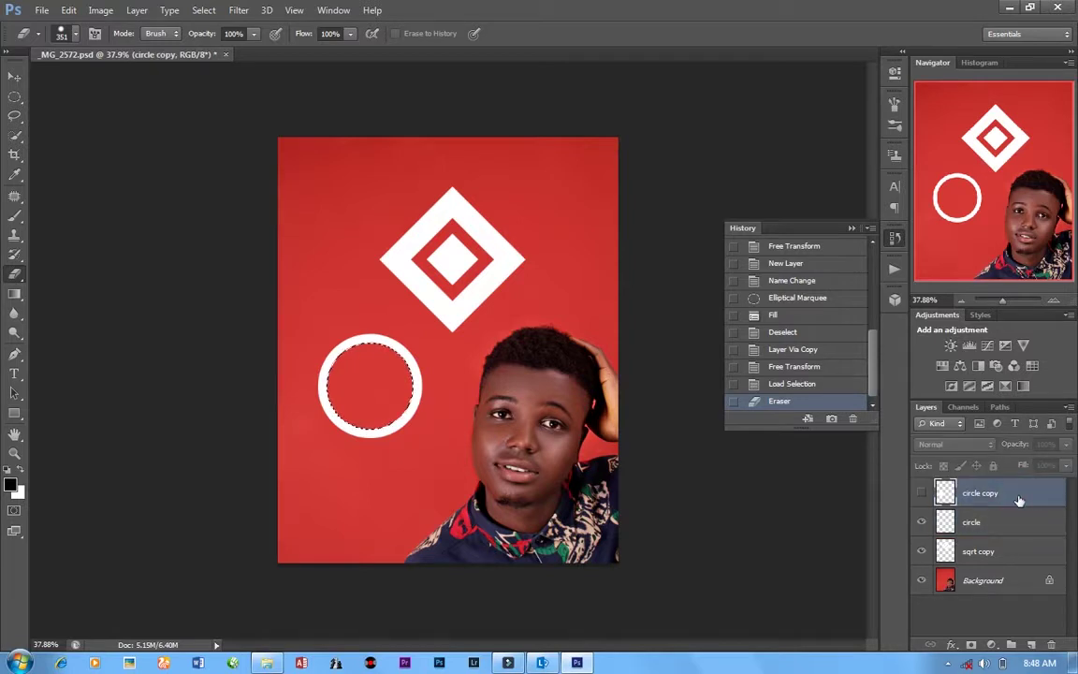
{"action": "left_click", "coordinate": [922, 493]}
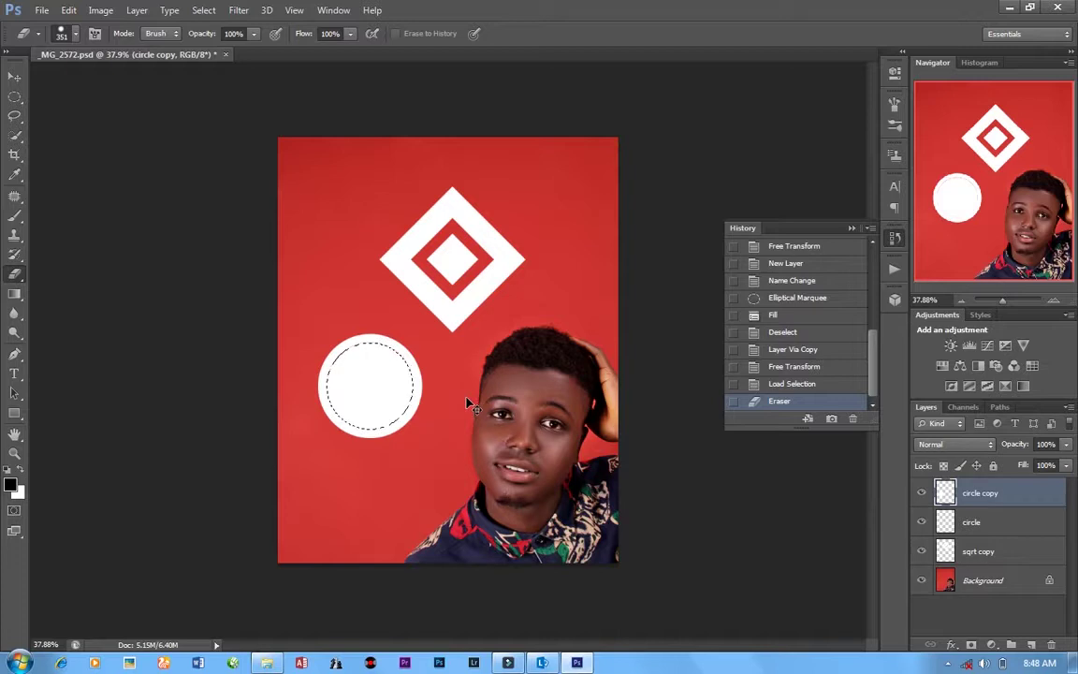
- Scale the circle copy layer down proportionally around its centre to about 83%, and clear the selection
{"action": "key", "text": "ctrl+t"}
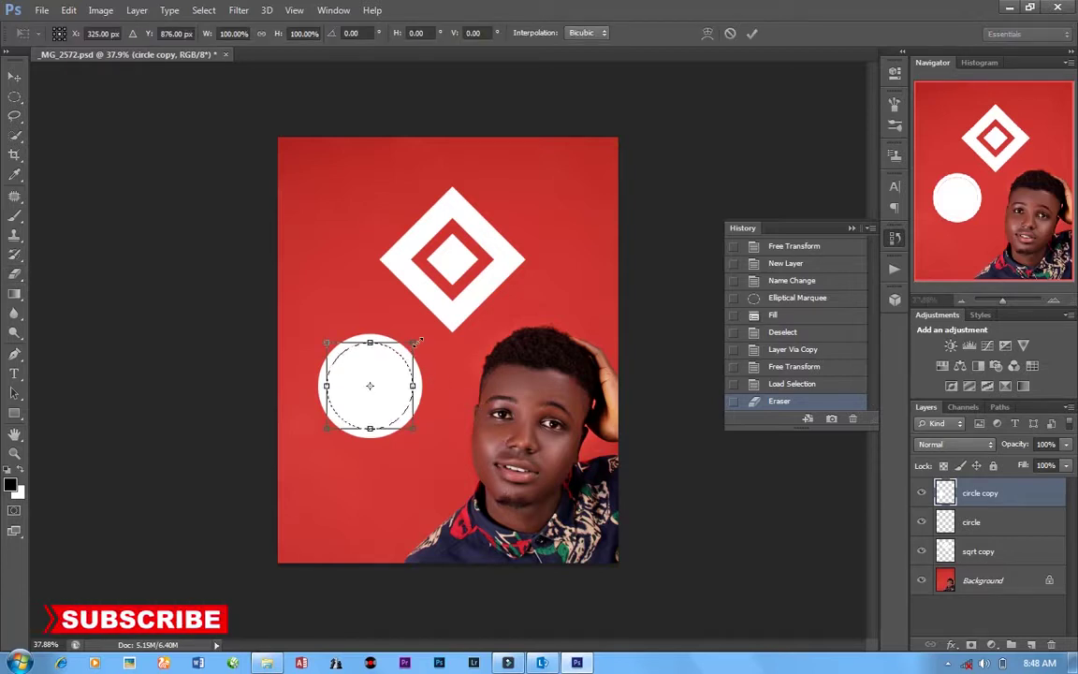
{"action": "mouse_move", "coordinate": [412, 345]}
{"action": "left_mouse_down"}
{"action": "mouse_move", "coordinate": [337, 346]}
{"action": "mouse_move", "coordinate": [405, 350]}
{"action": "left_mouse_up"}
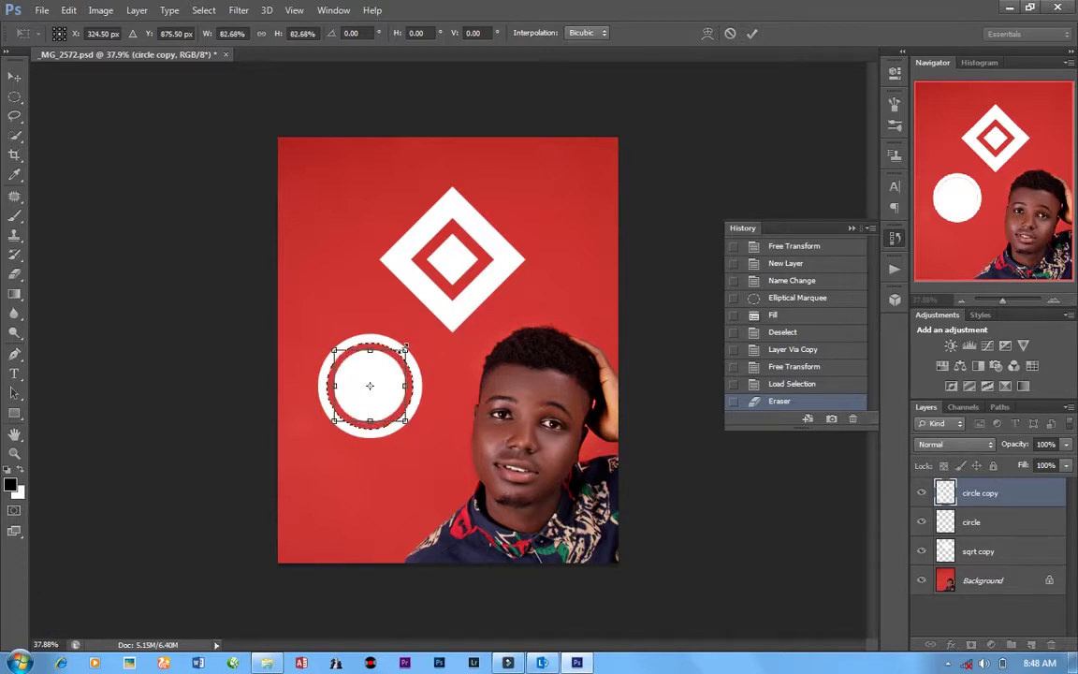
{"action": "left_click", "coordinate": [751, 33]}
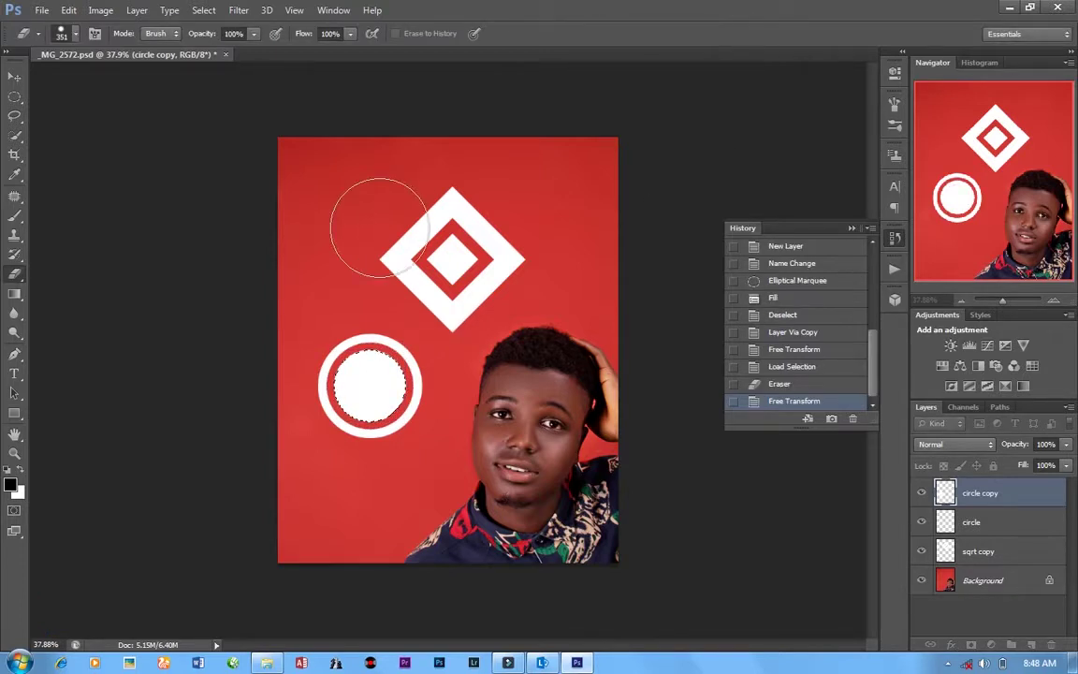
{"action": "left_click", "coordinate": [14, 97]}
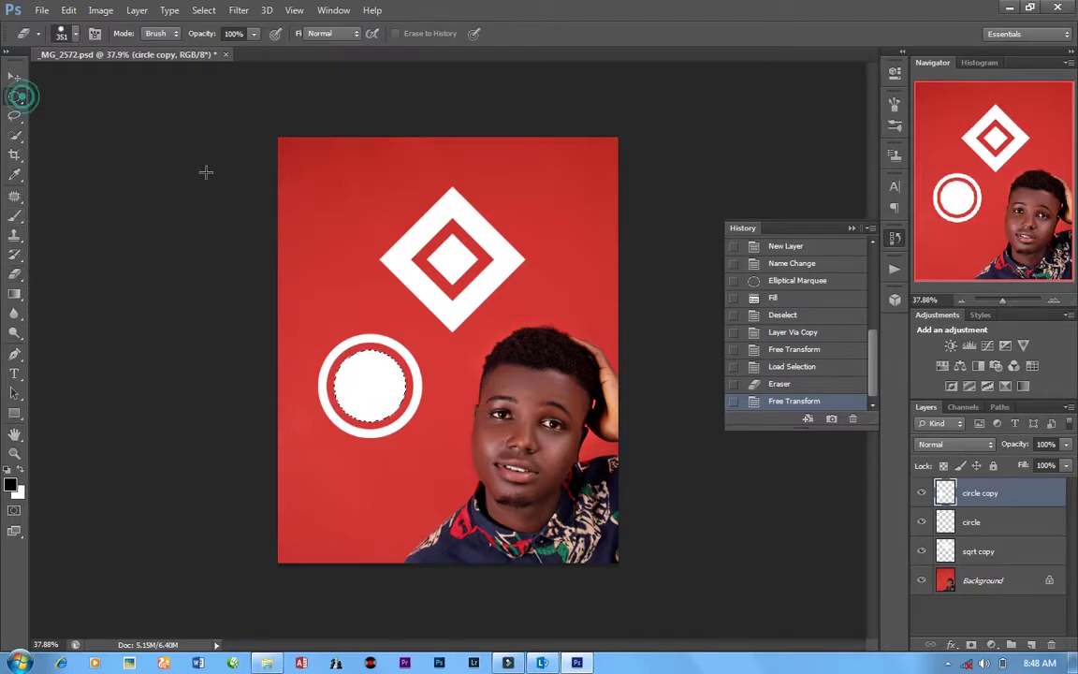
{"action": "right_click", "coordinate": [355, 215]}
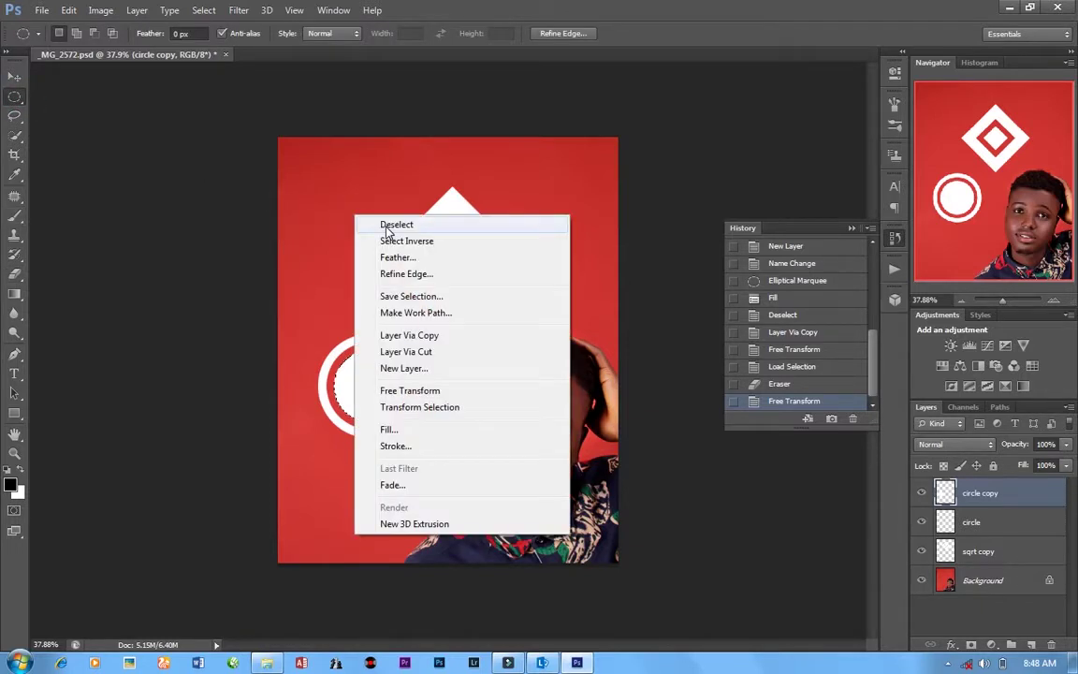
{"action": "left_click", "coordinate": [382, 225]}
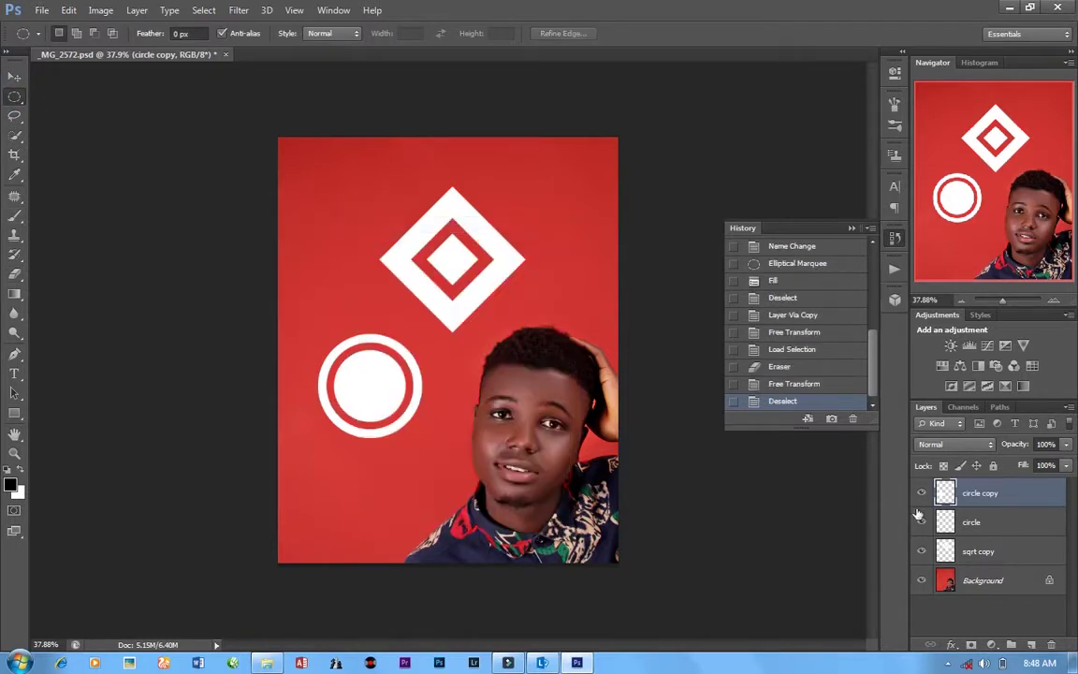
- Merge the circle and circle copy layers and move the ringed circle onto the photo's upper-left corner, at about X 0.5 px, Y 43.5 px
{"action": "left_click", "coordinate": [1012, 522], "text": "shift"}
{"action": "right_click", "coordinate": [1013, 522]}
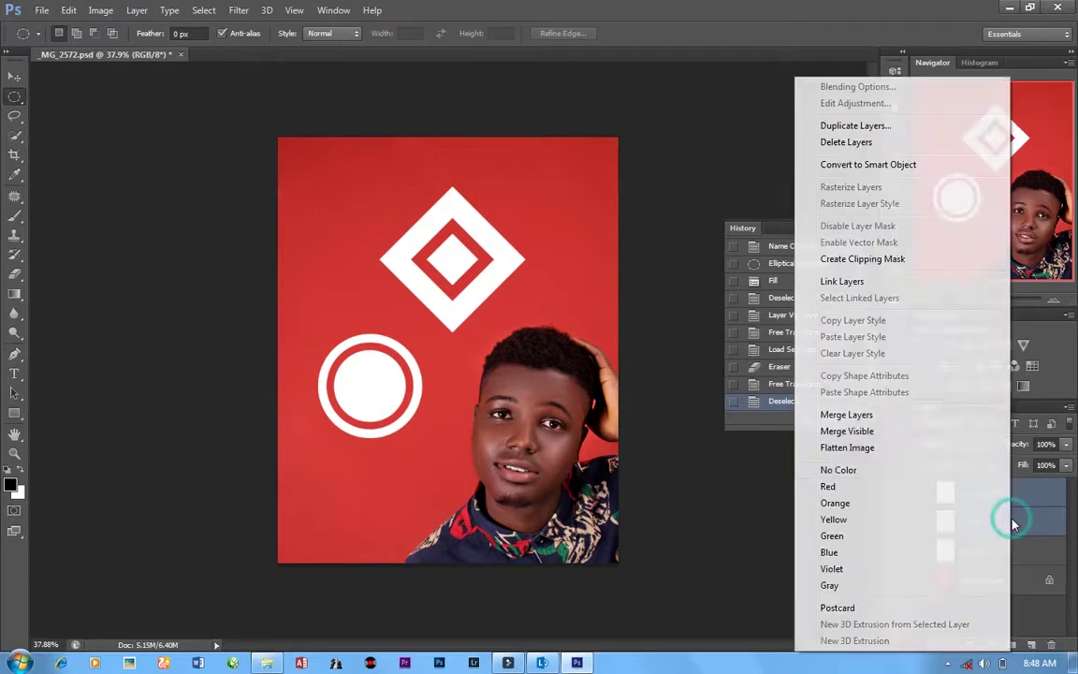
{"action": "left_click", "coordinate": [842, 414]}
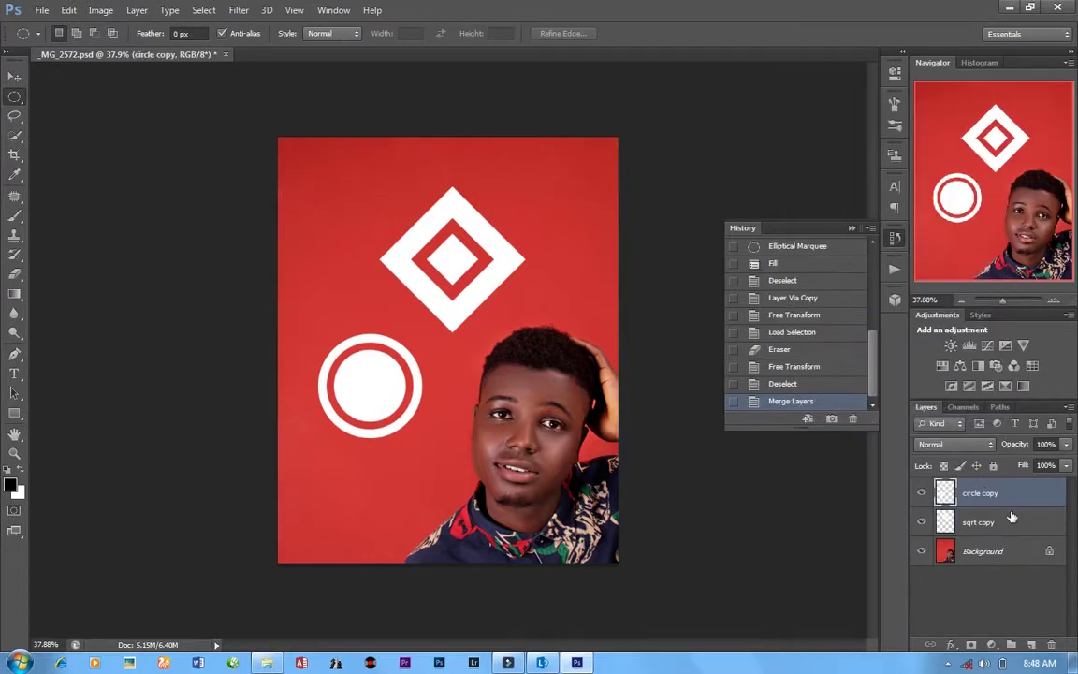
{"action": "key", "text": "ctrl+t"}
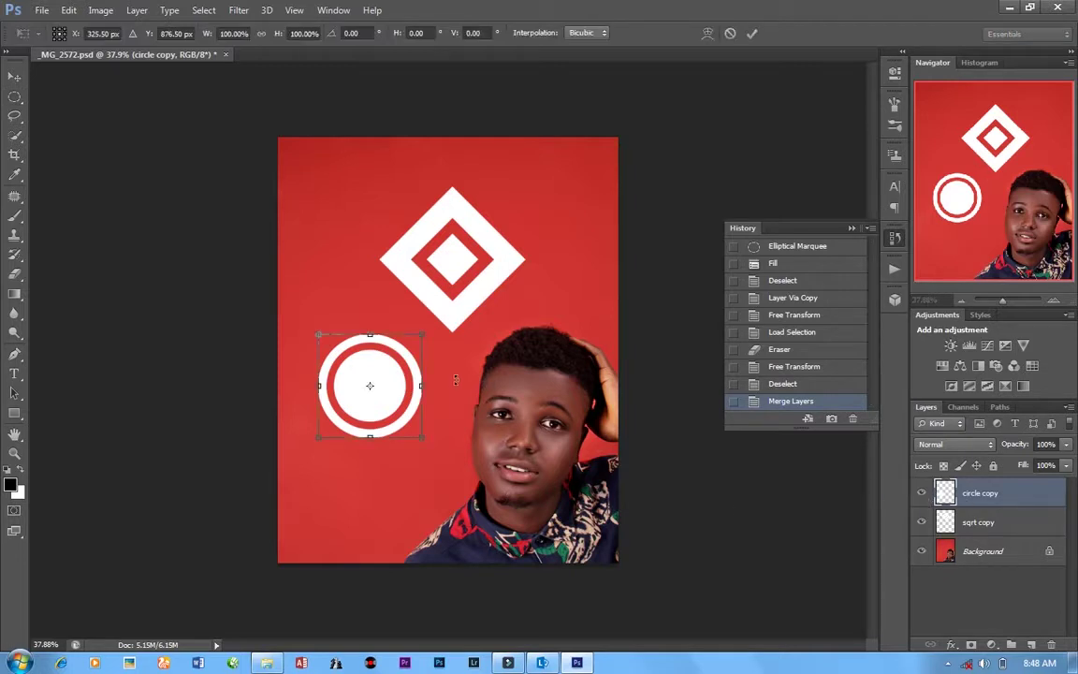
{"action": "left_click_drag", "start_coordinate": [400, 389], "coordinate": [309, 151]}
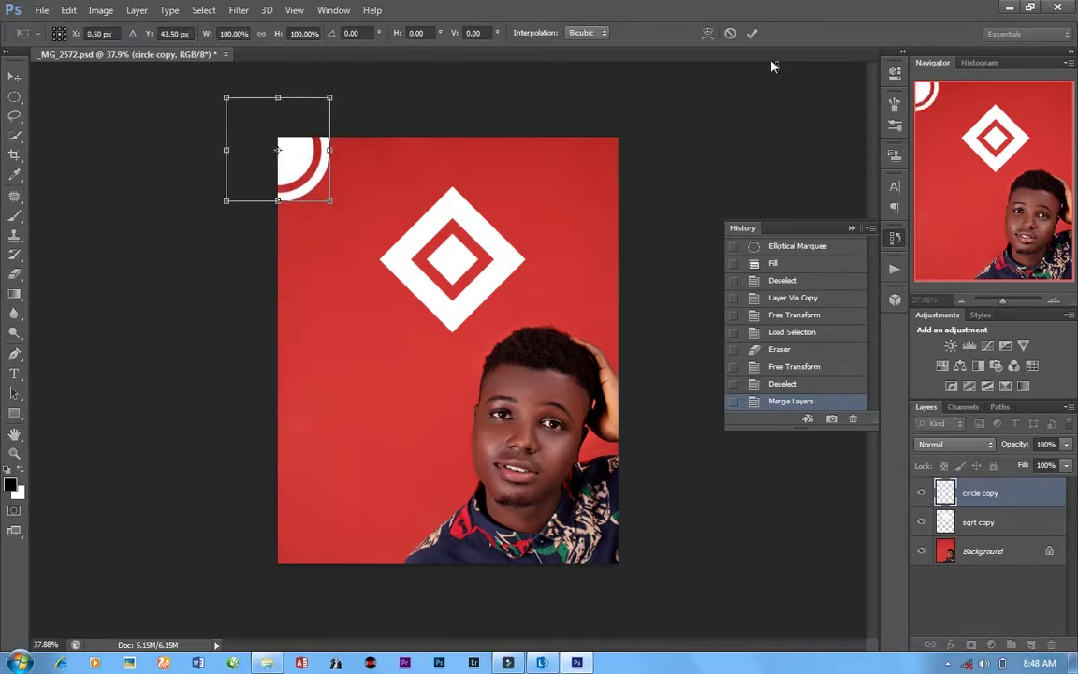
{"action": "left_click", "coordinate": [754, 35]}
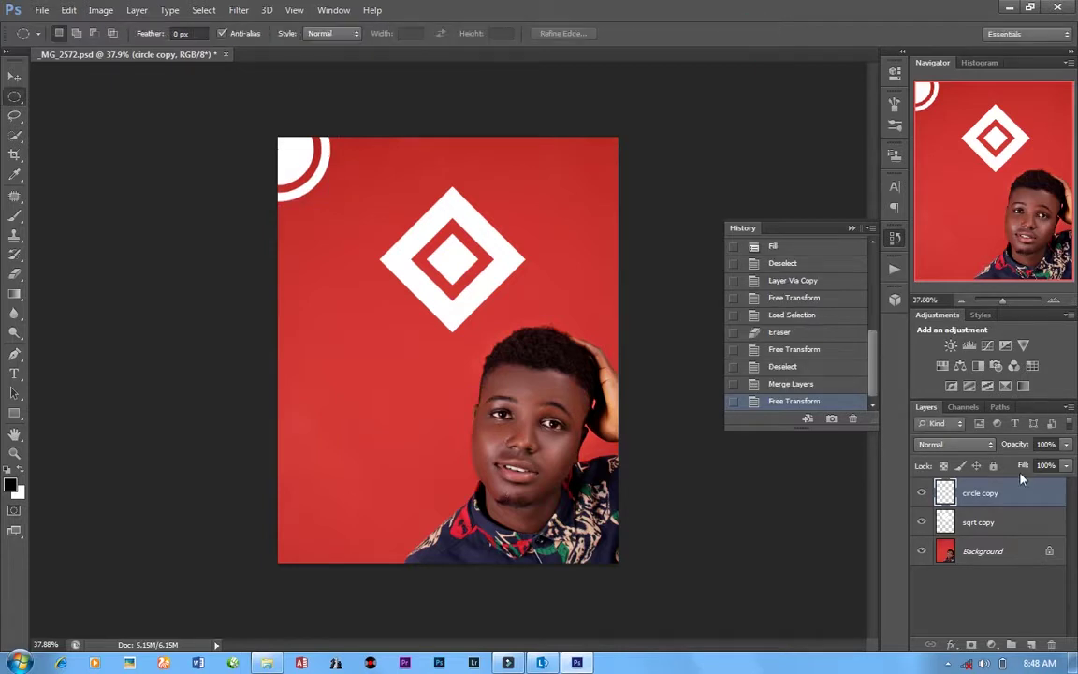
- Duplicate the ringed circle and move the copy onto the photo's upper-right corner, at about X 1200.5 px, Y 43.5 px
{"action": "key", "text": "ctrl+j"}
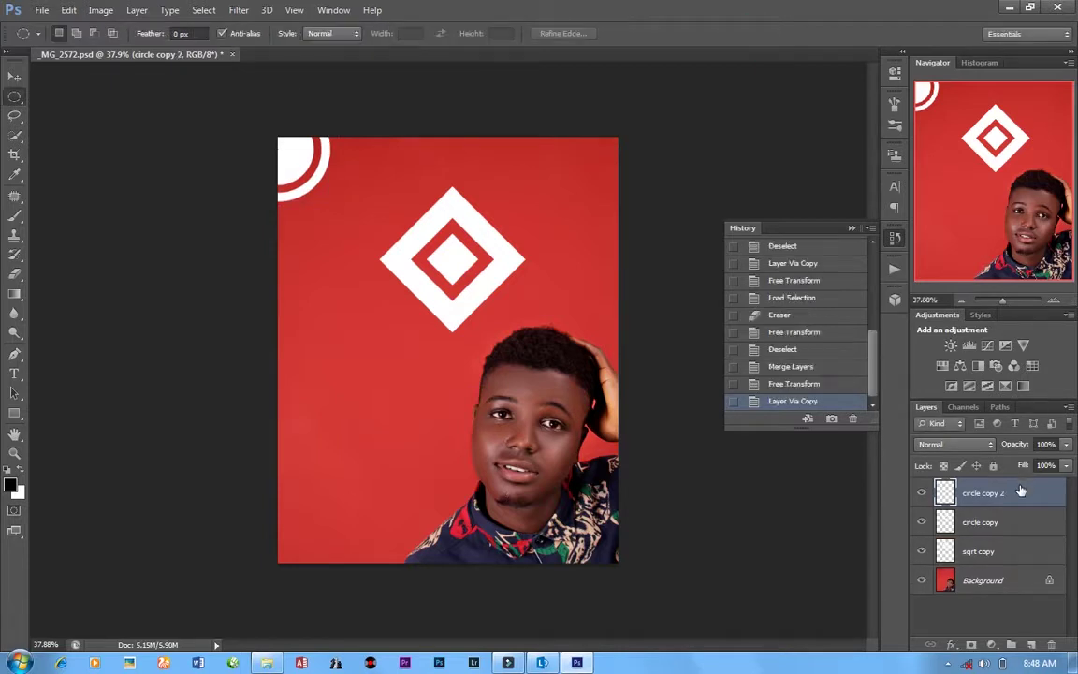
{"action": "key", "text": "ctrl+t"}
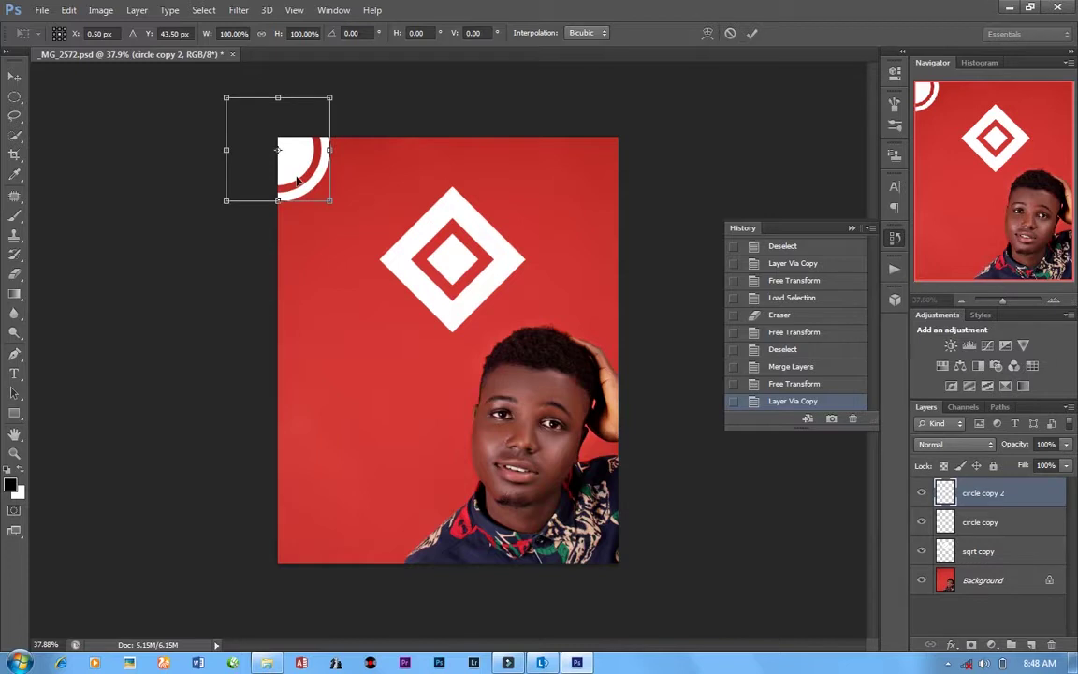
{"action": "left_click_drag", "start_coordinate": [297, 178], "coordinate": [639, 185]}
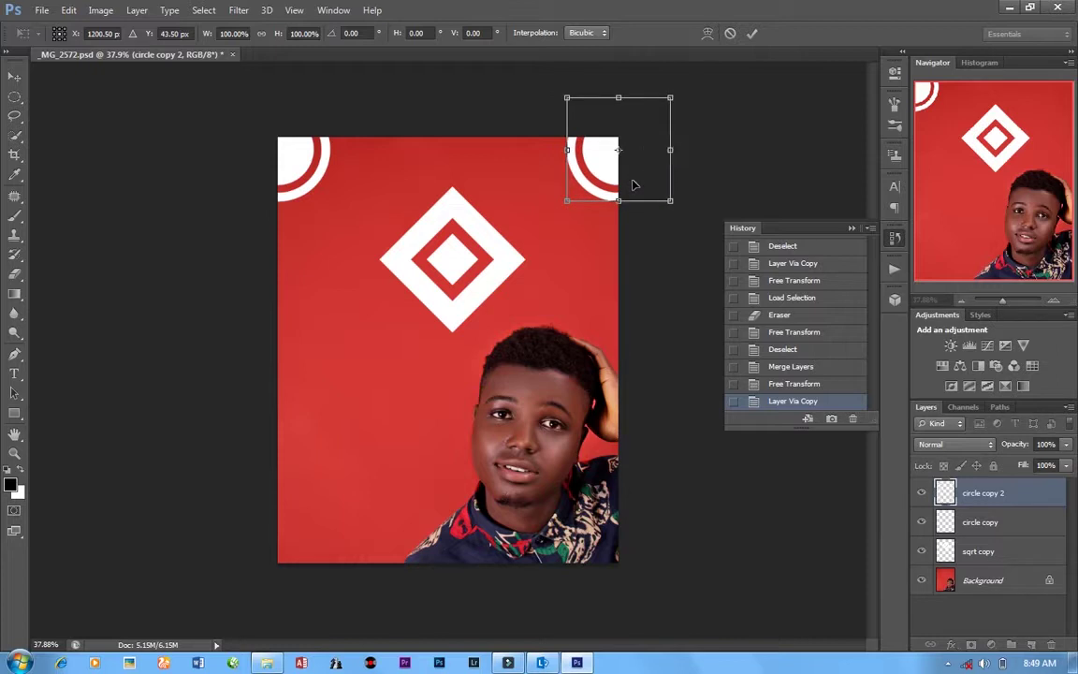
{"action": "left_click", "coordinate": [752, 33]}
- Merge the circle copy 2, circle copy and sqrt copy layers into a single layer
{"action": "scroll", "coordinate": [459, 314], "scroll_direction": "down", "scroll_amount": 1}
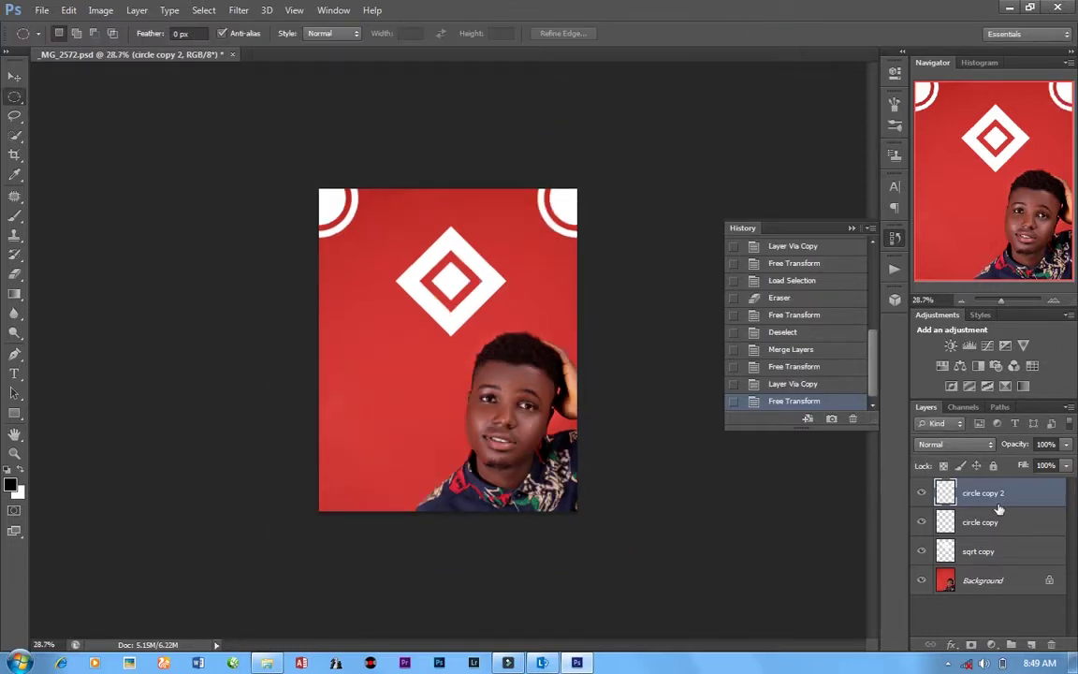
{"action": "left_click", "coordinate": [1020, 555], "text": "shift"}
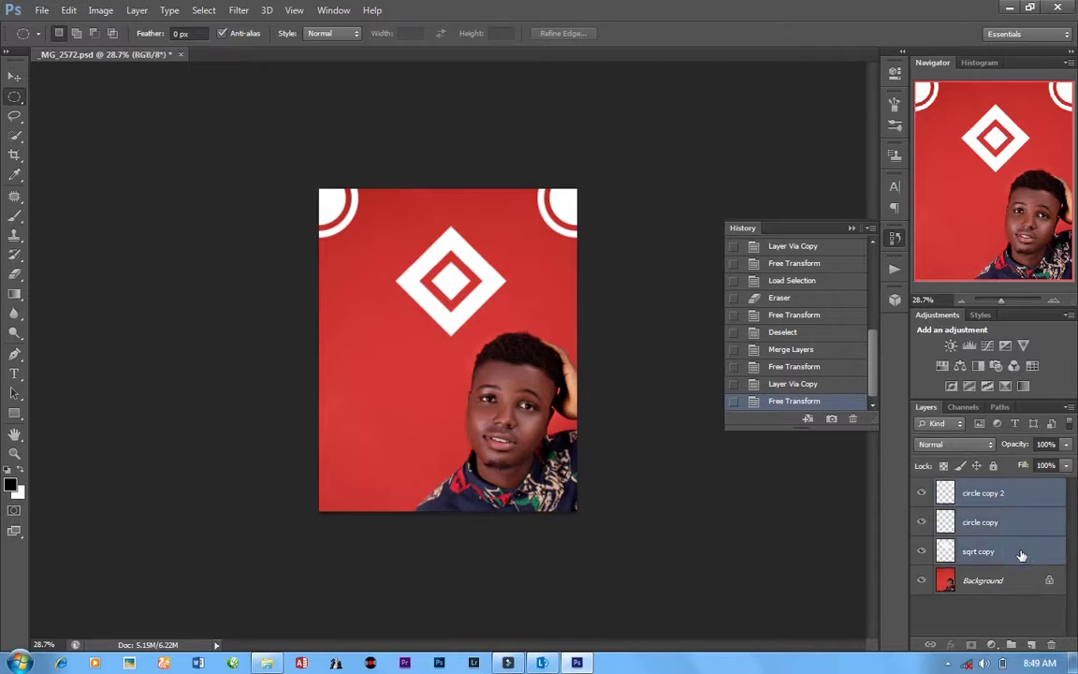
{"action": "right_click", "coordinate": [1020, 553]}
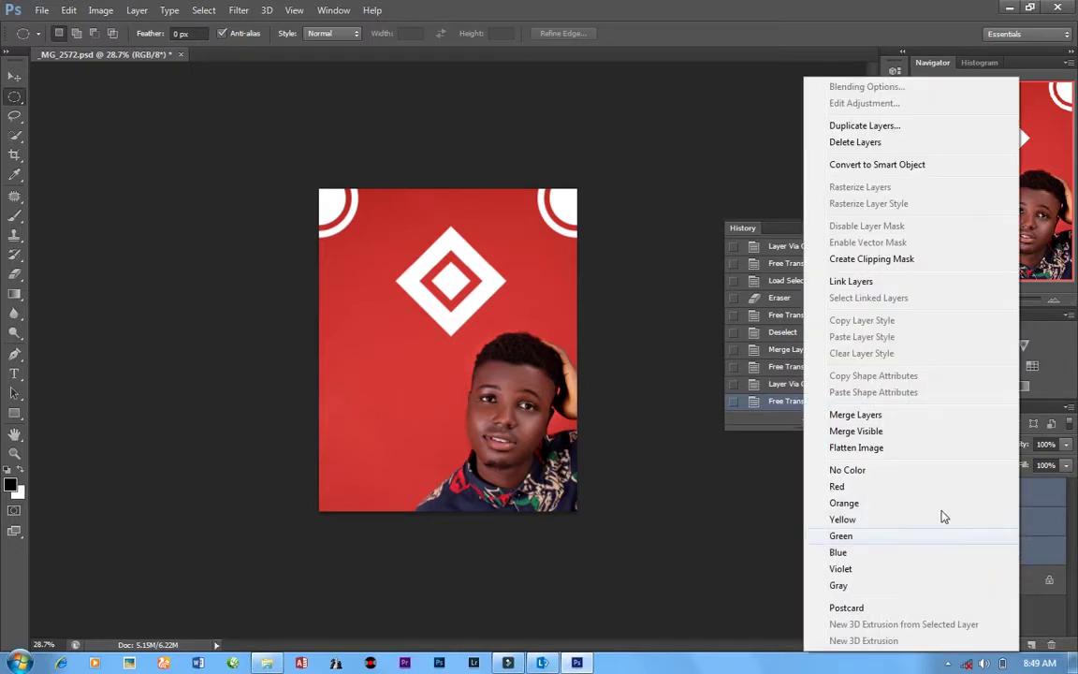
{"action": "left_click", "coordinate": [861, 415]}
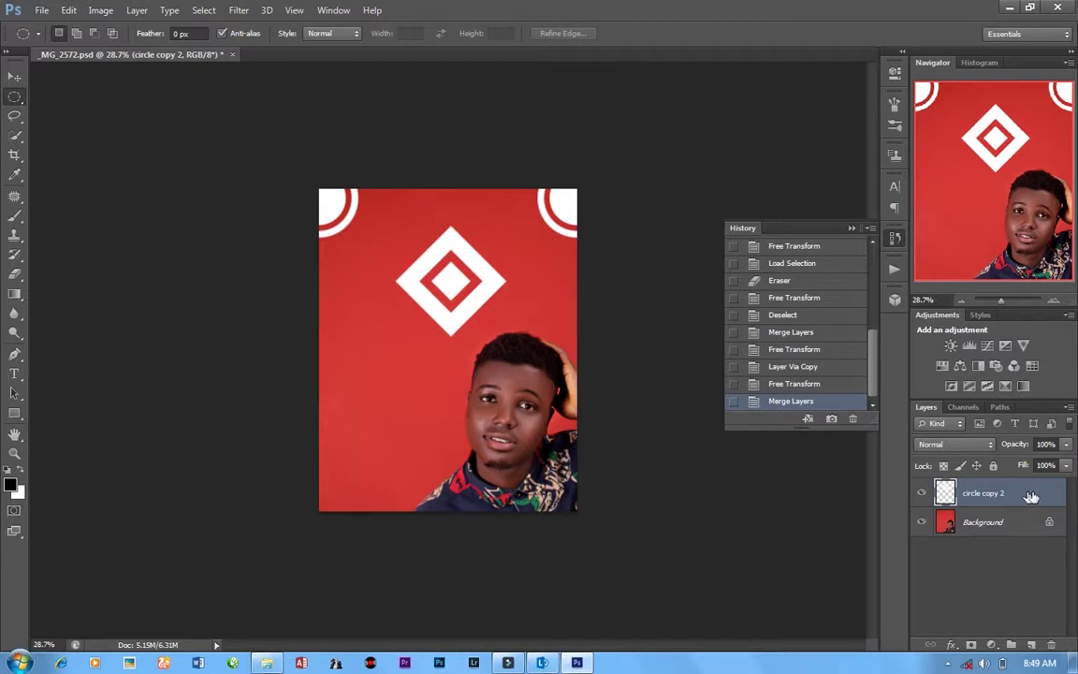
- Add a drop shadow to the merged shapes layer with 57% opacity, 21 px distance, 11% spread and 24 px size
{"action": "double_click", "coordinate": [1032, 499]}
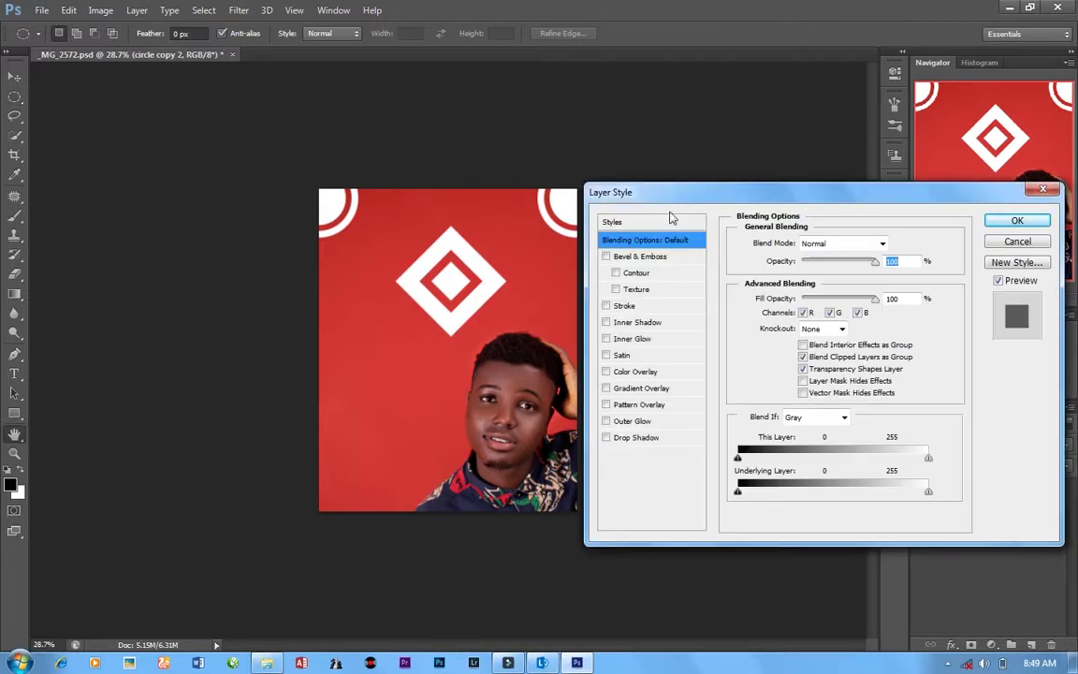
{"action": "left_click_drag", "start_coordinate": [673, 192], "coordinate": [660, 262]}
{"action": "left_click", "coordinate": [620, 512]}
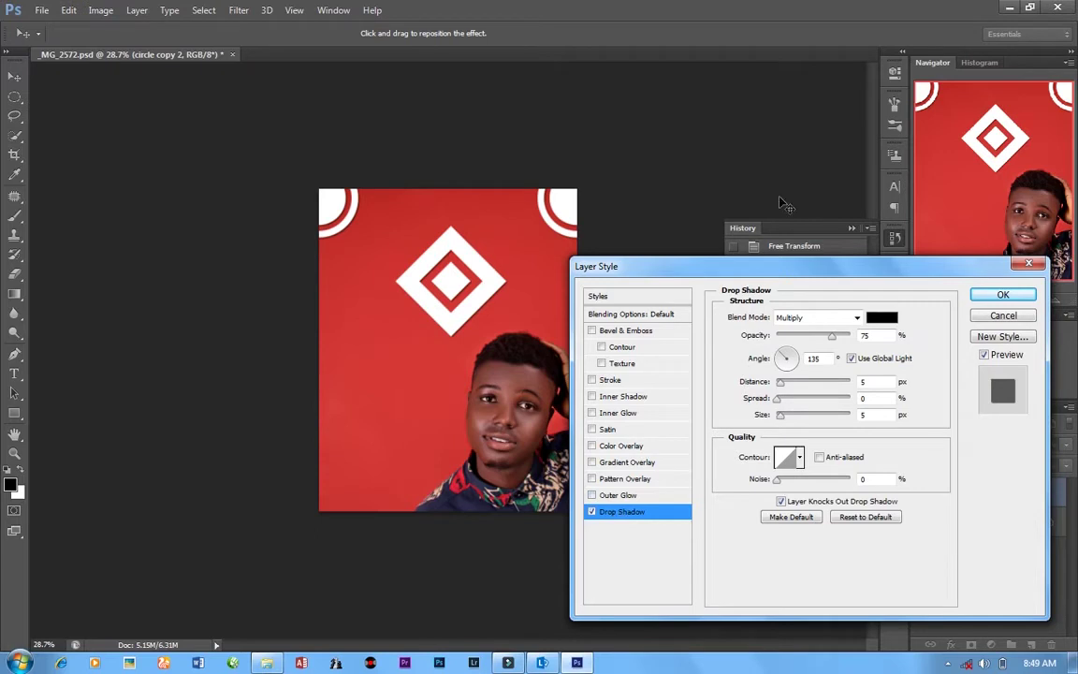
{"action": "left_click", "coordinate": [780, 384]}
{"action": "left_click_drag", "start_coordinate": [782, 387], "coordinate": [794, 394]}
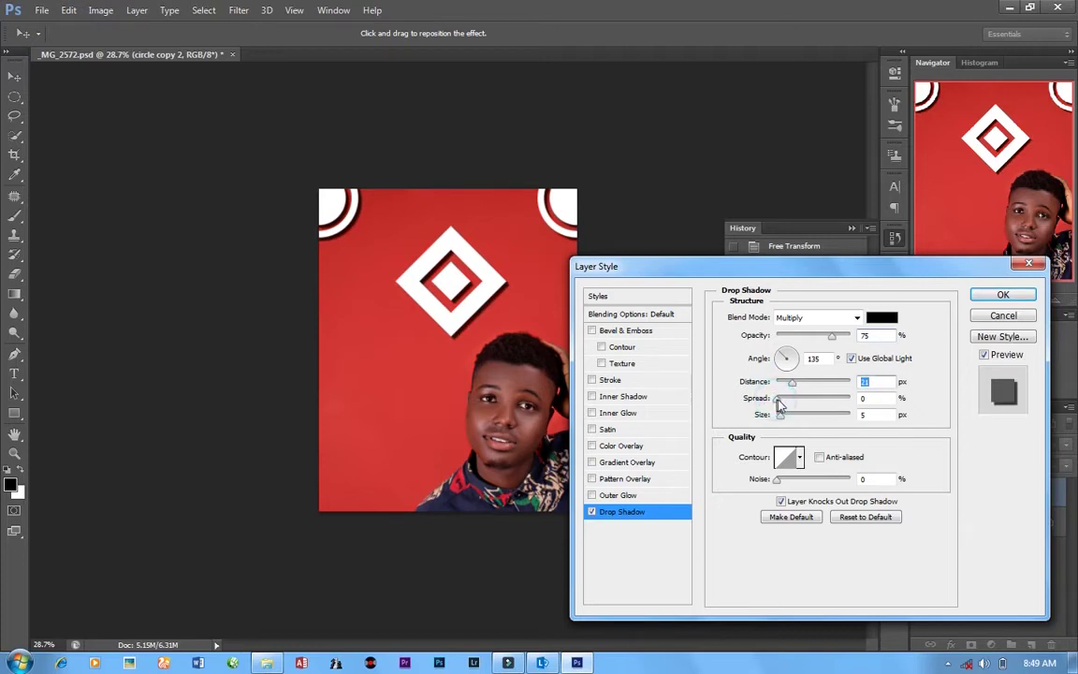
{"action": "left_click_drag", "start_coordinate": [776, 405], "coordinate": [788, 419]}
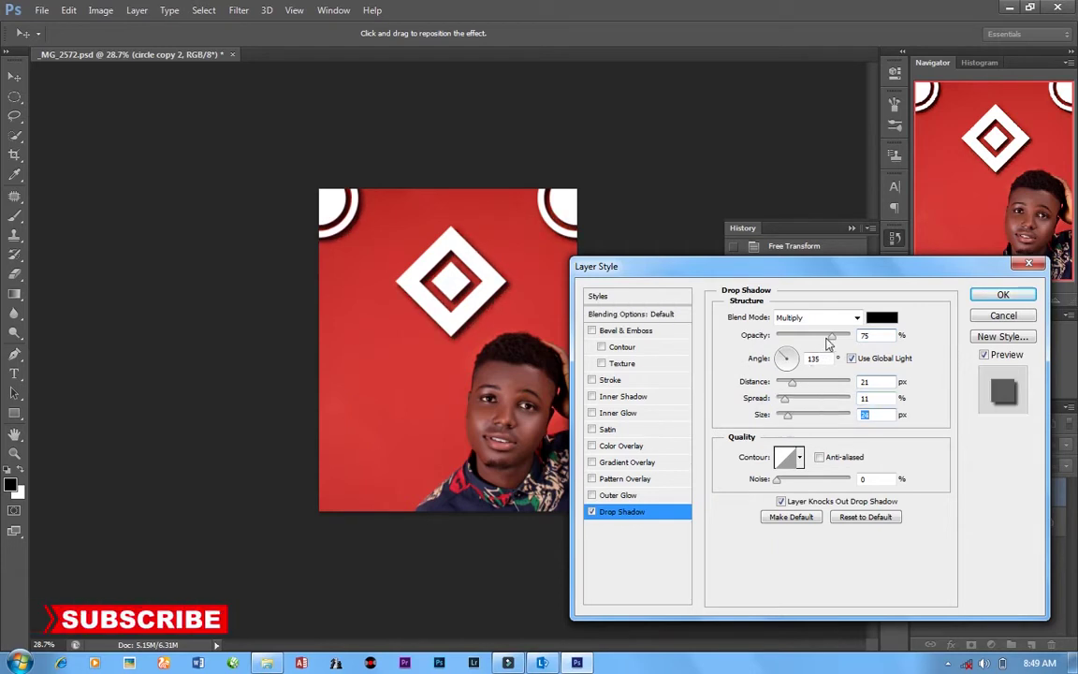
{"action": "left_click_drag", "start_coordinate": [833, 343], "coordinate": [820, 346]}
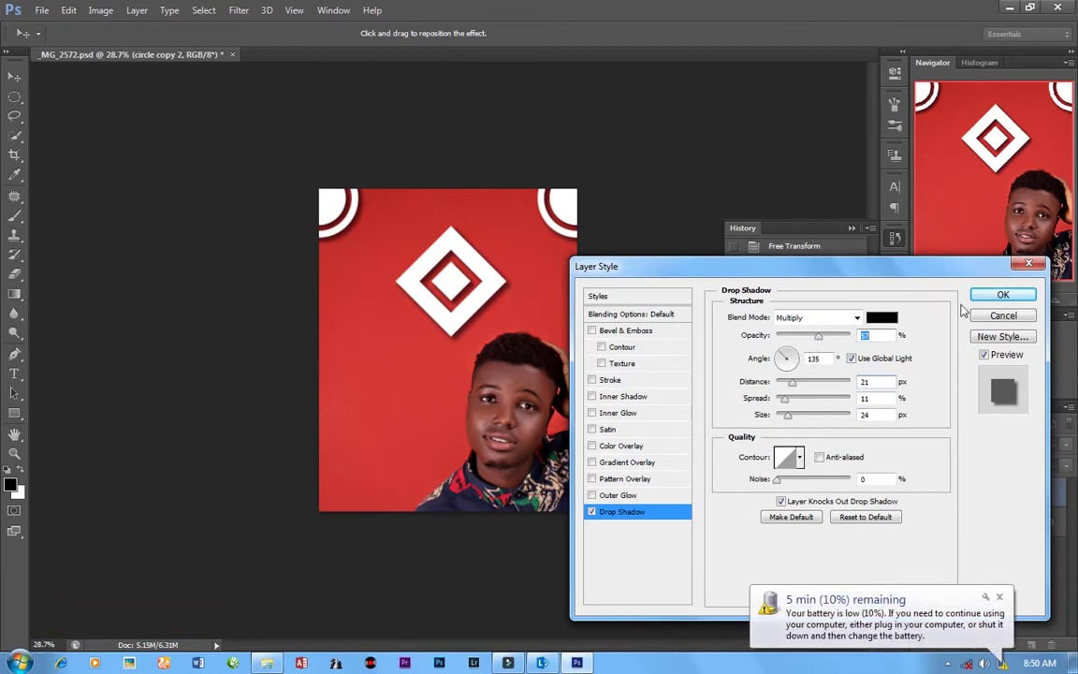
{"action": "left_click", "coordinate": [999, 596]}
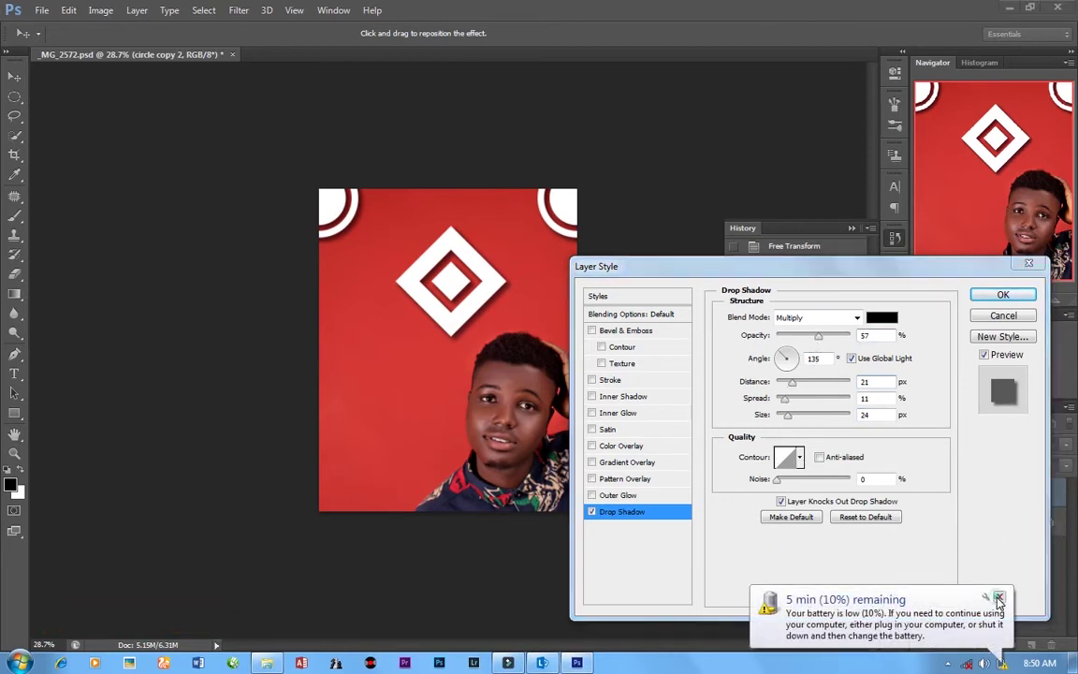
{"action": "left_click", "coordinate": [984, 298]}
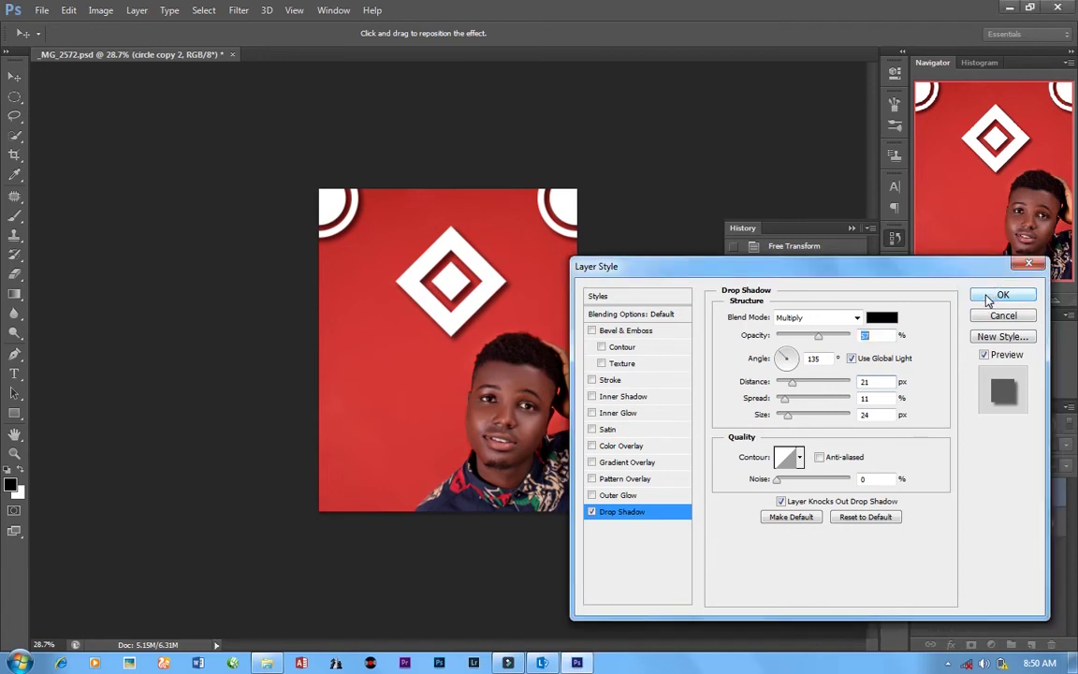
{"action": "left_click", "coordinate": [987, 297]}
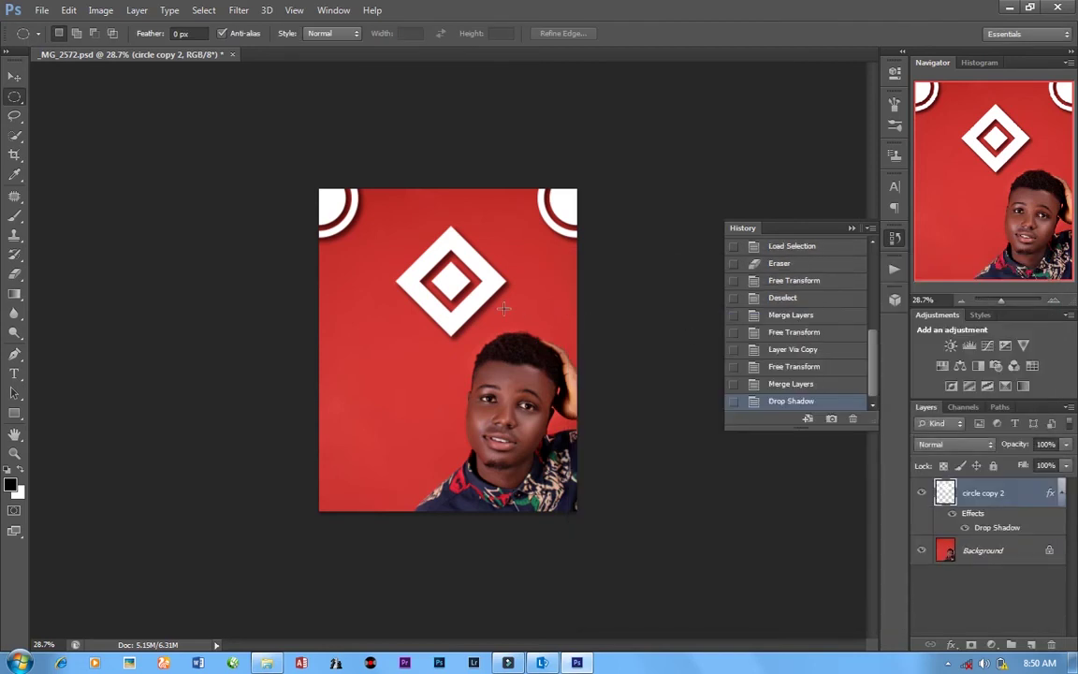
{"action": "key", "text": "ctrl+plus"}
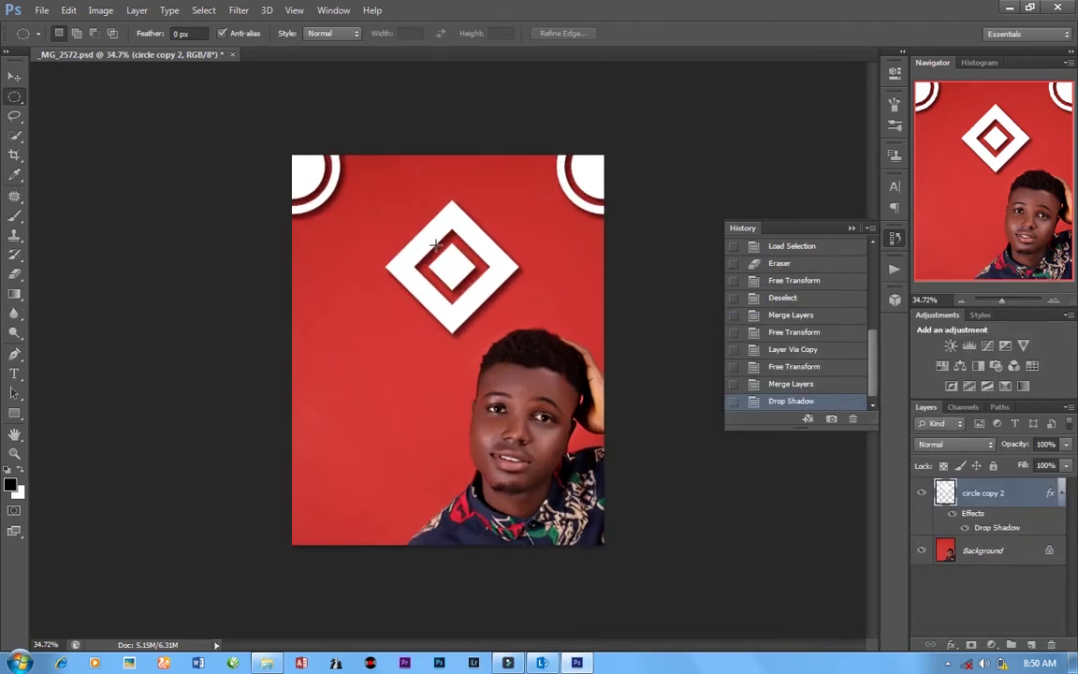